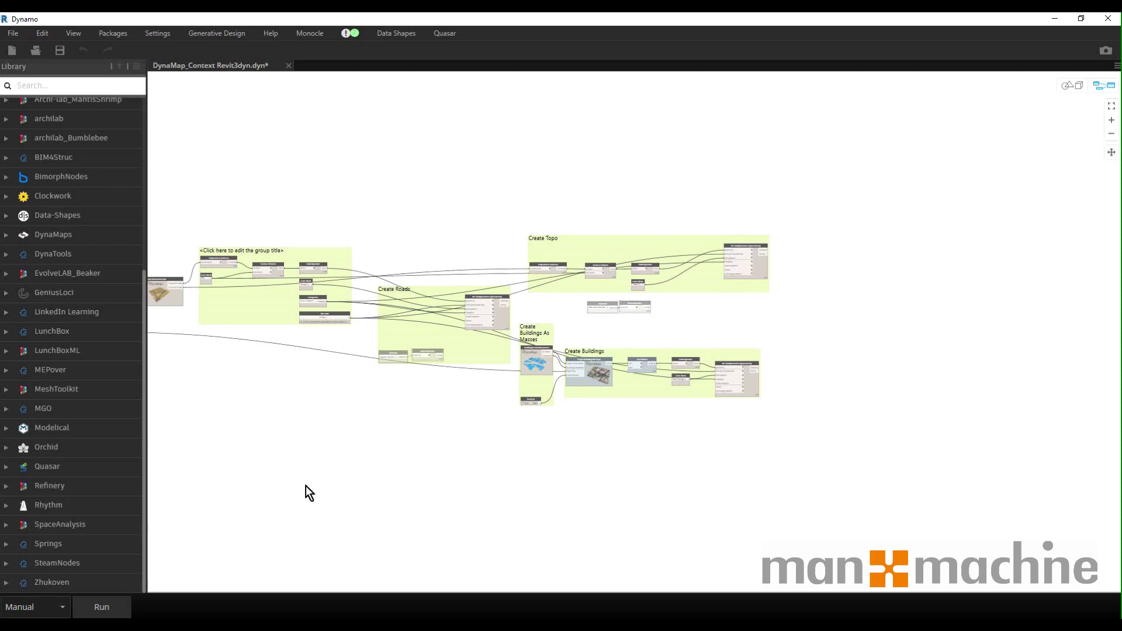
Search the online package manager for 'dynamap', then close the search
middle_drag(397, 473, 588, 502)
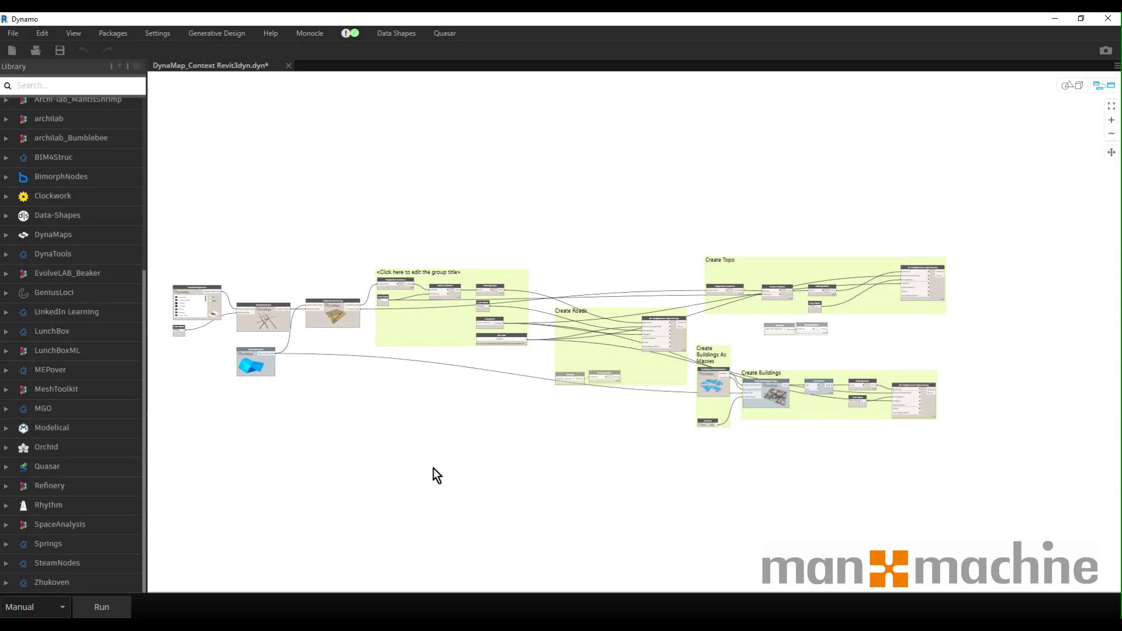
middle_drag(437, 475, 461, 456)
click(113, 34)
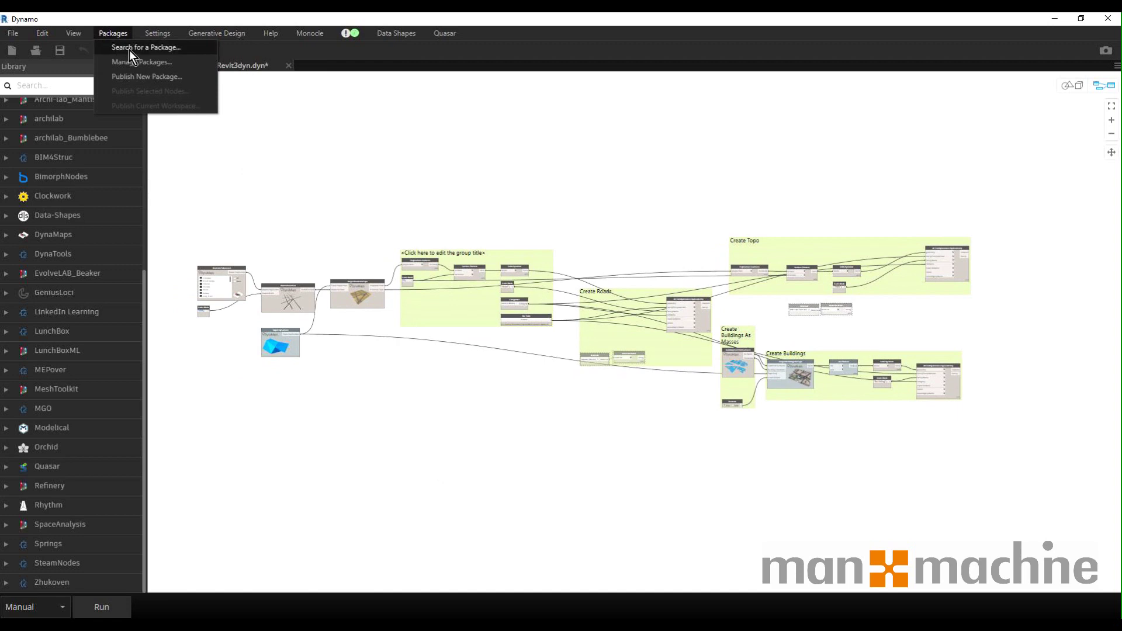
click(129, 48)
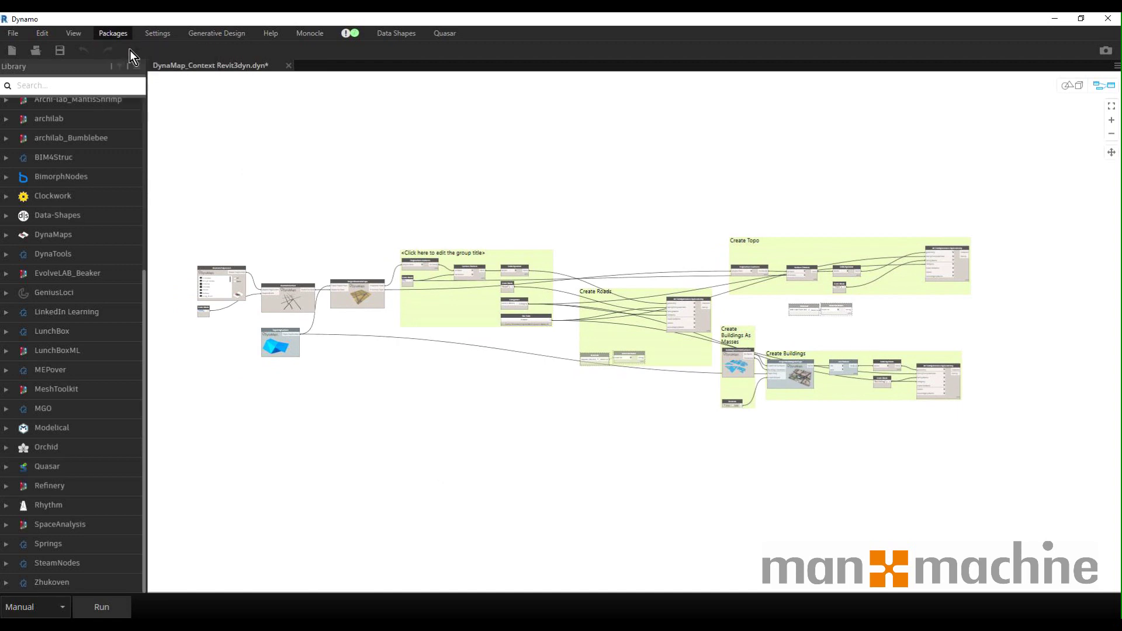
click(467, 175)
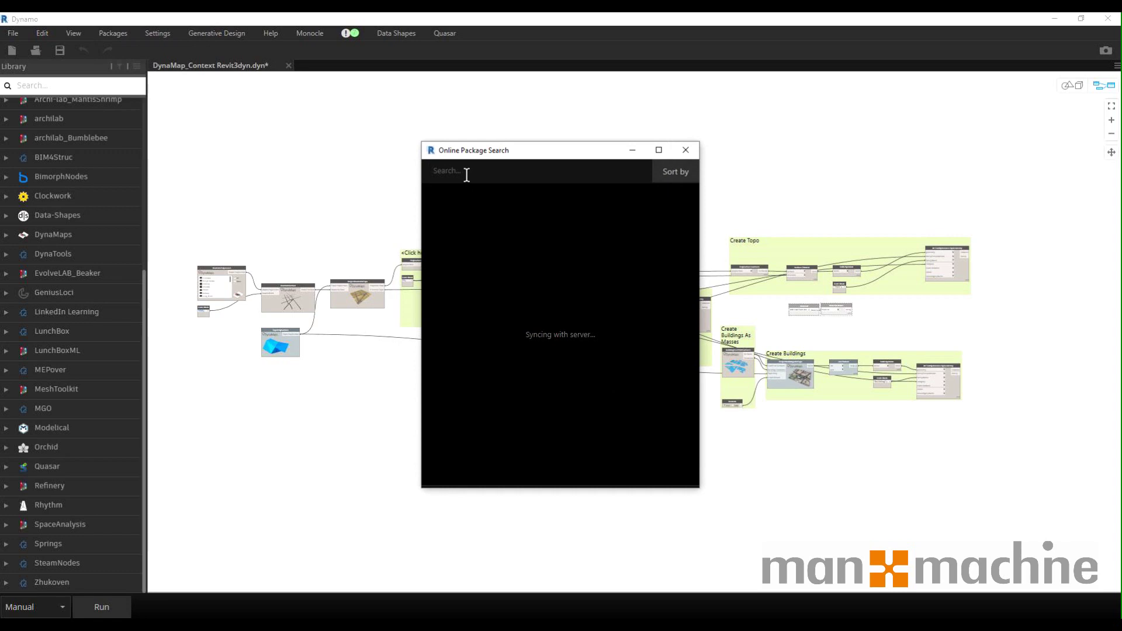
text(dyna)
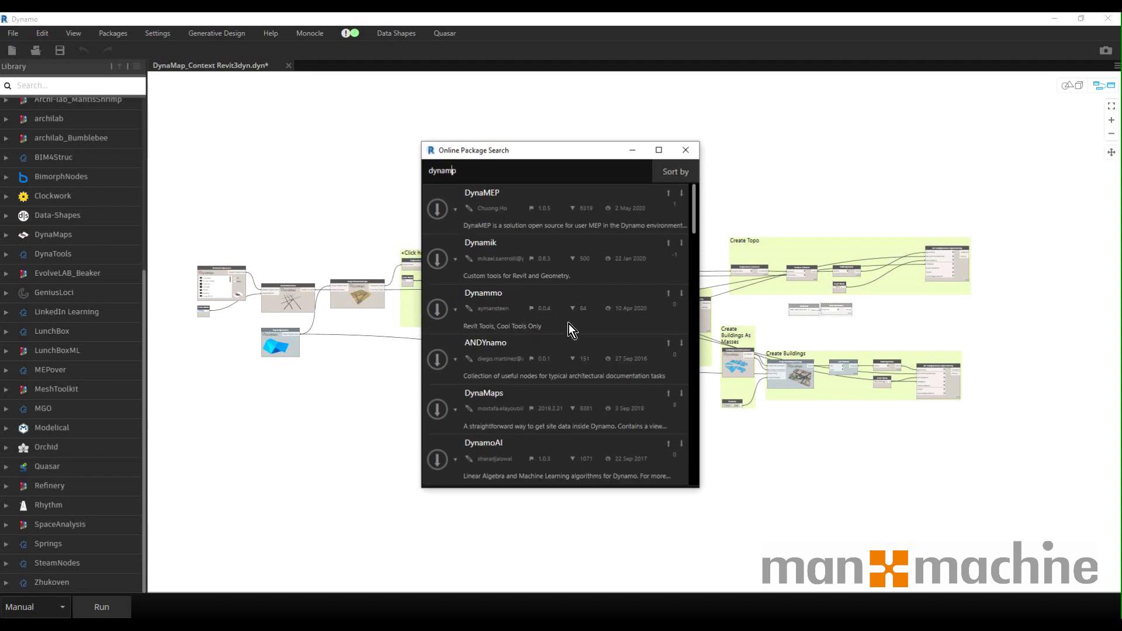
text(map)
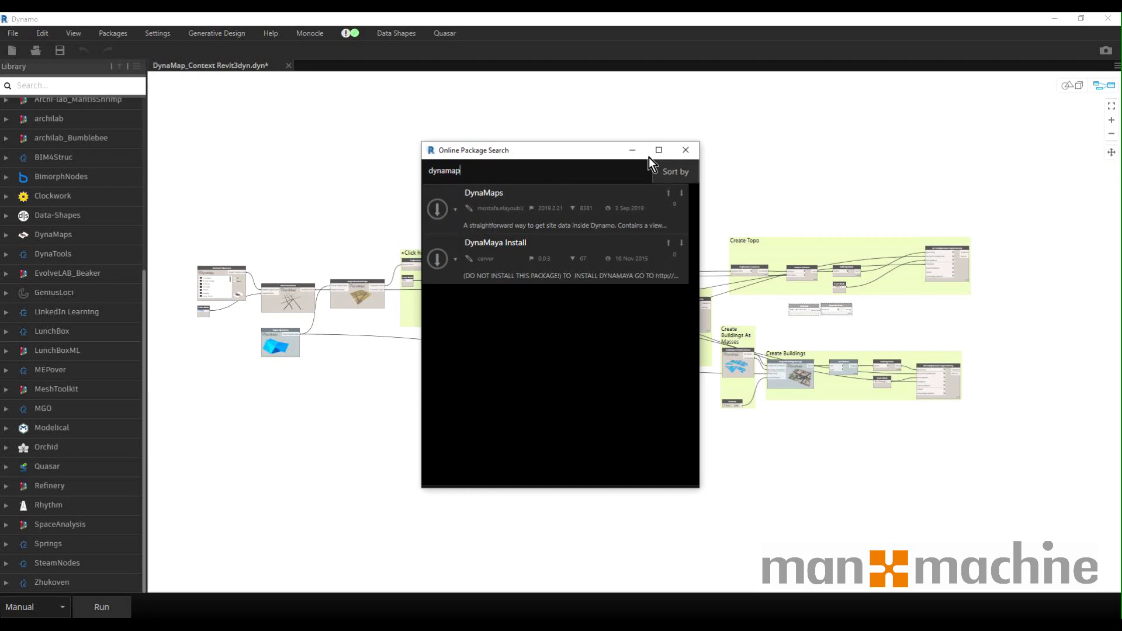
click(686, 151)
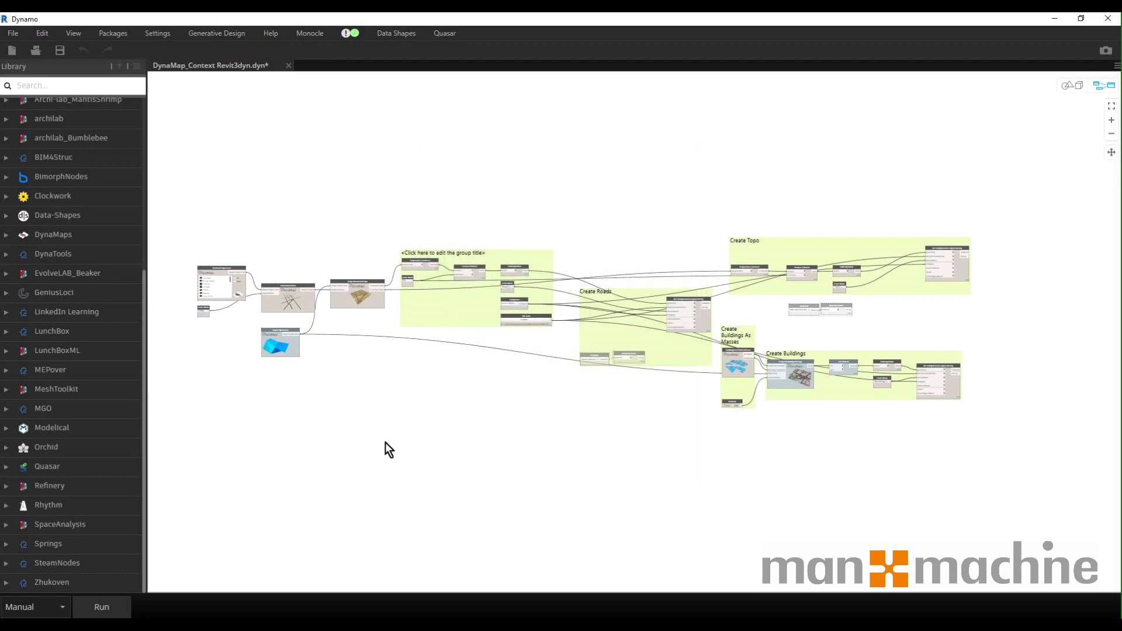
Recentre the graph and check Revit's 3D view before returning to Dynamo
middle_drag(414, 416, 451, 427)
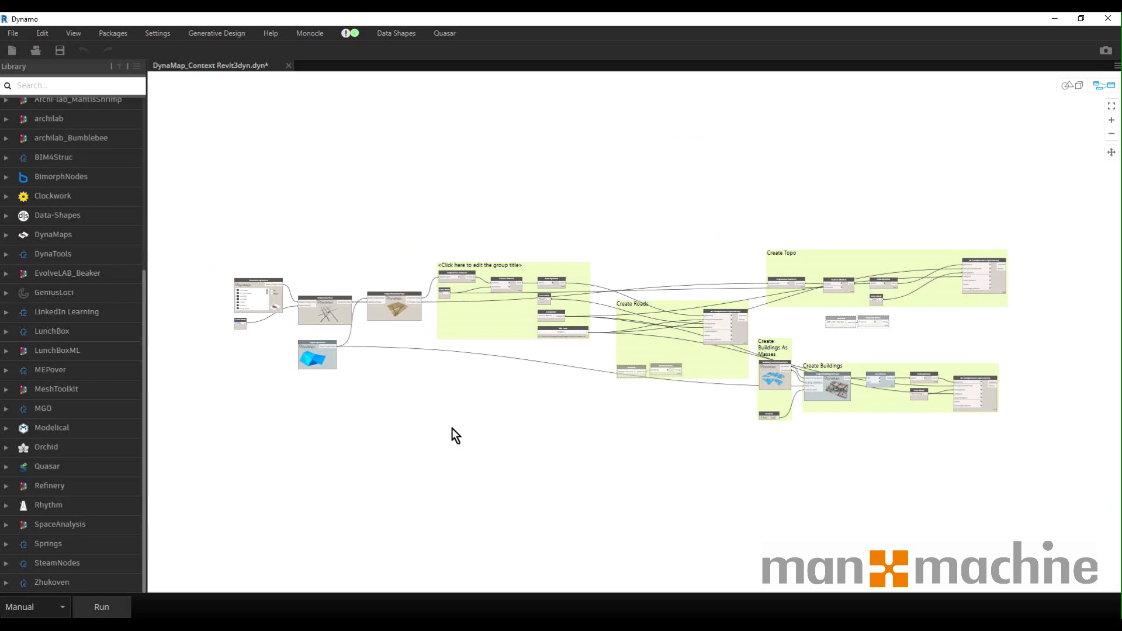
scroll(437, 408, up, 2)
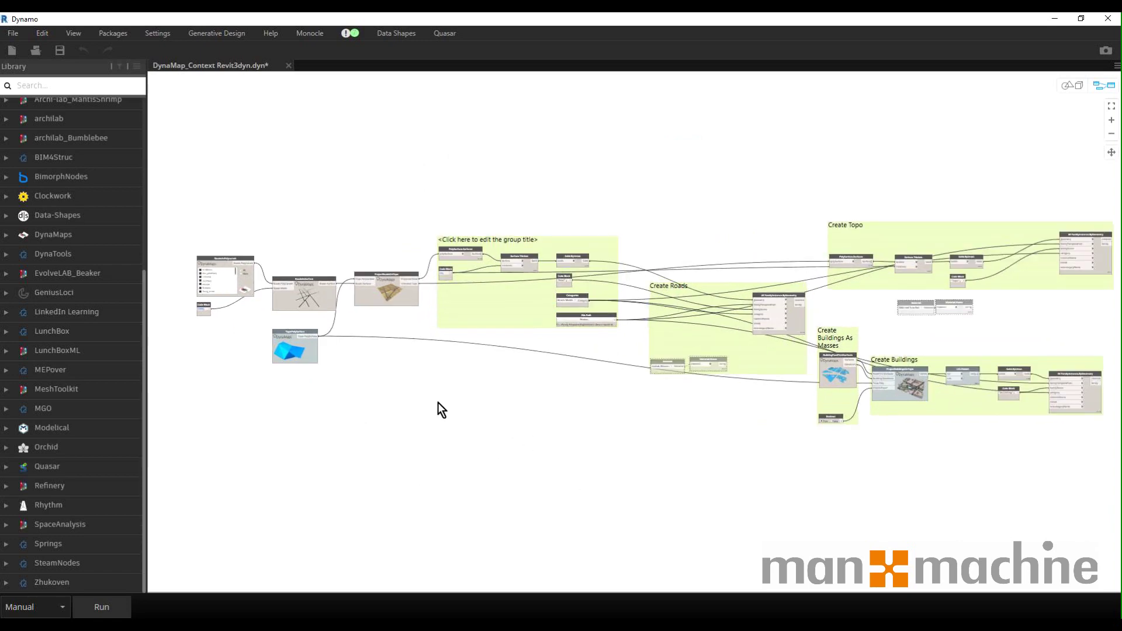
middle_drag(620, 453, 559, 455)
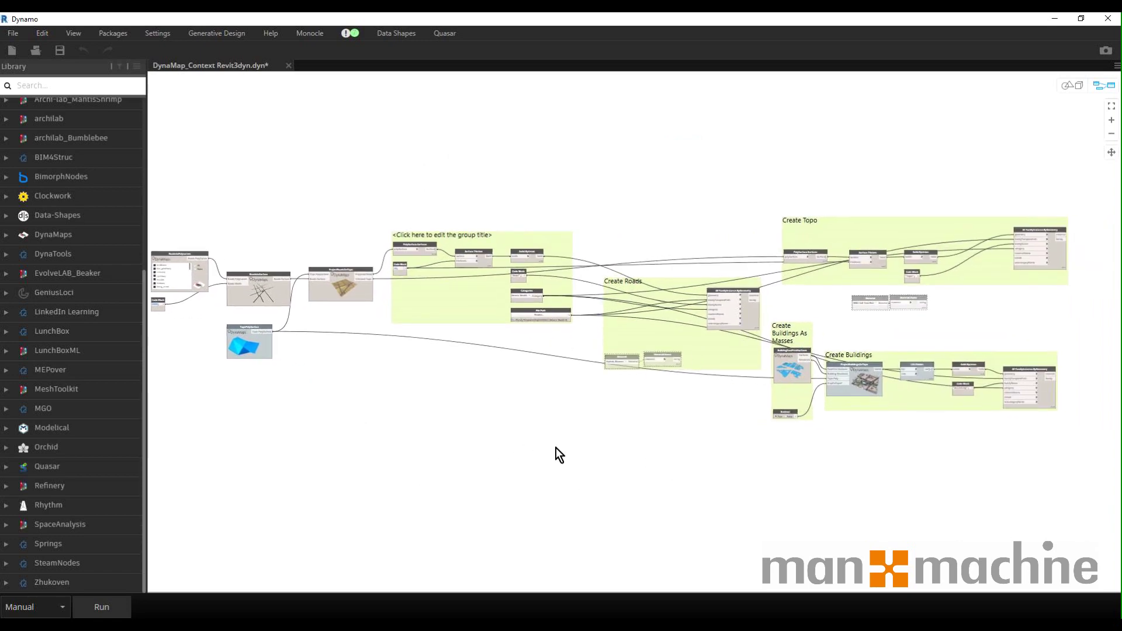
click(77, 35)
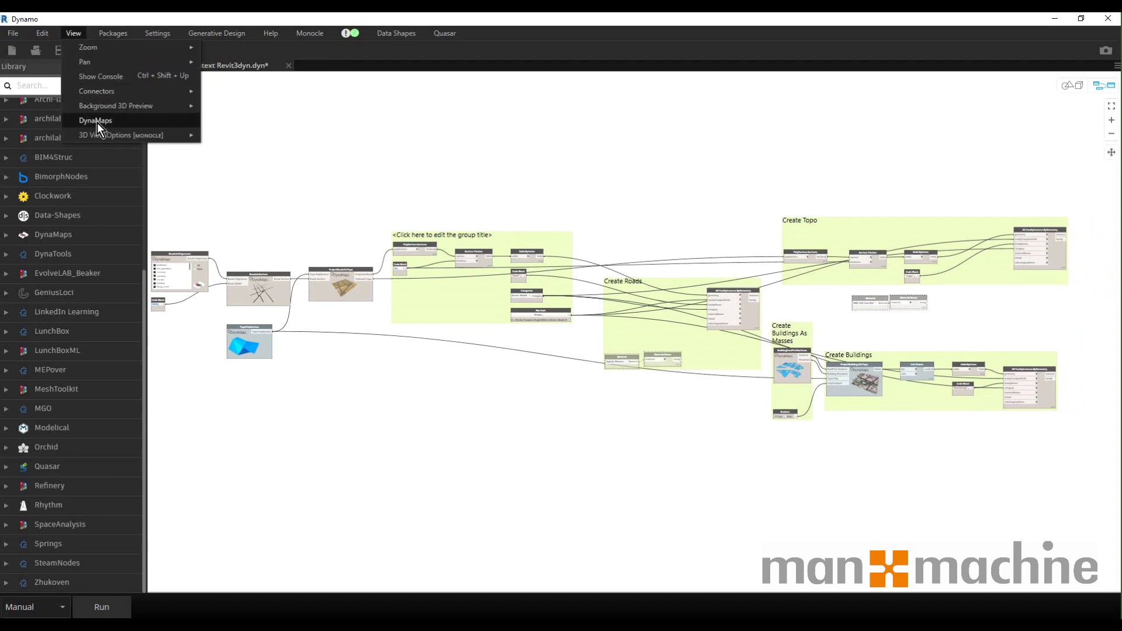
click(655, 265)
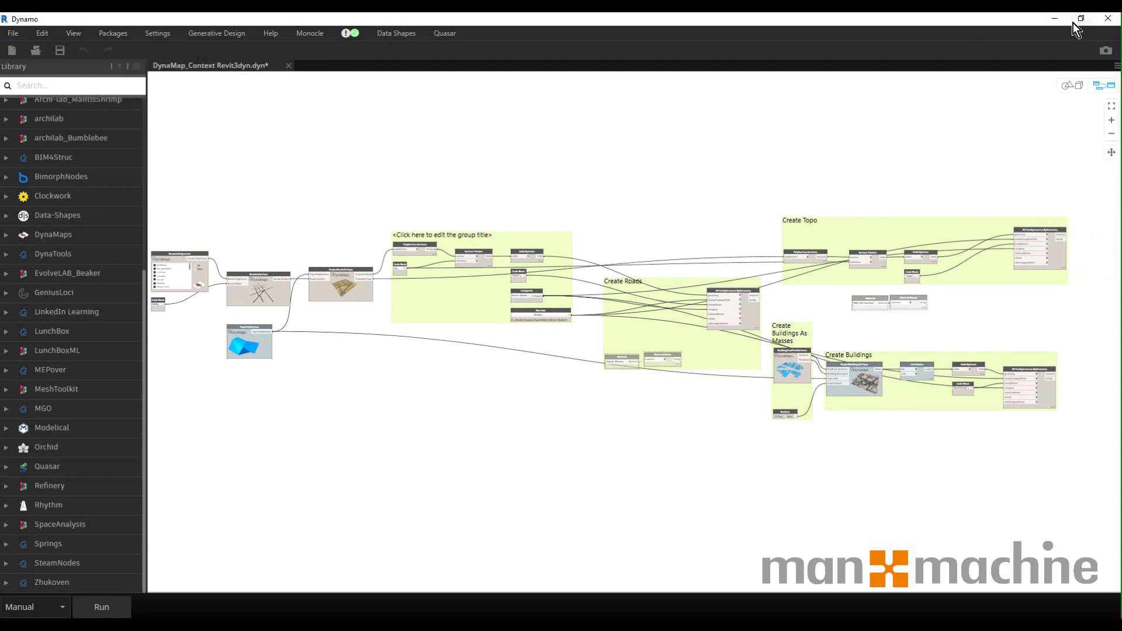
click(1056, 19)
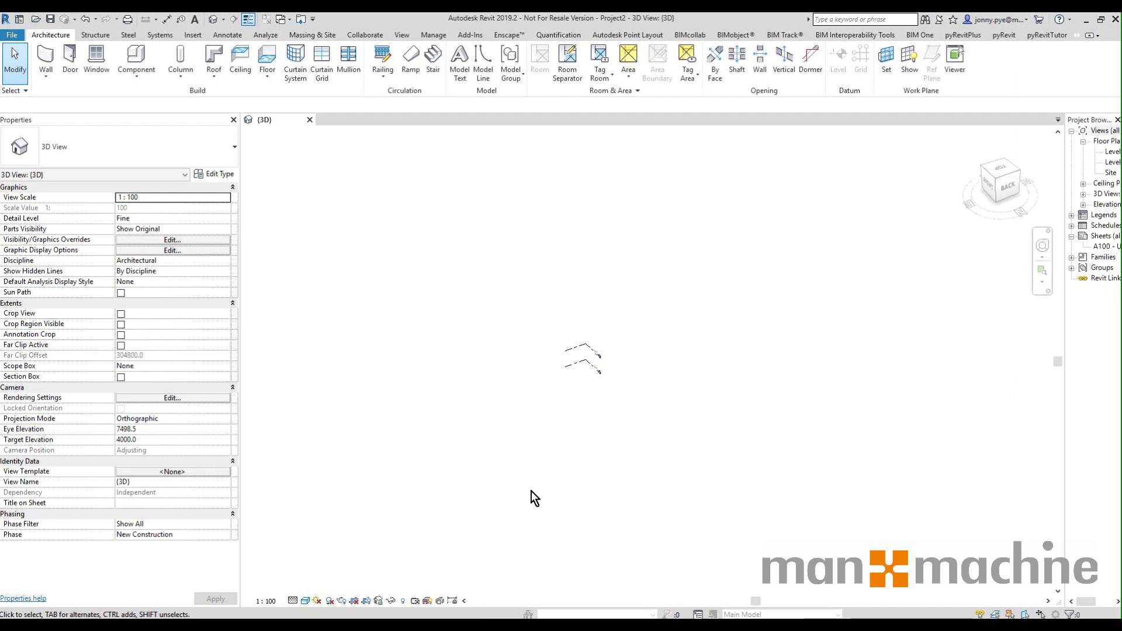
click(552, 577)
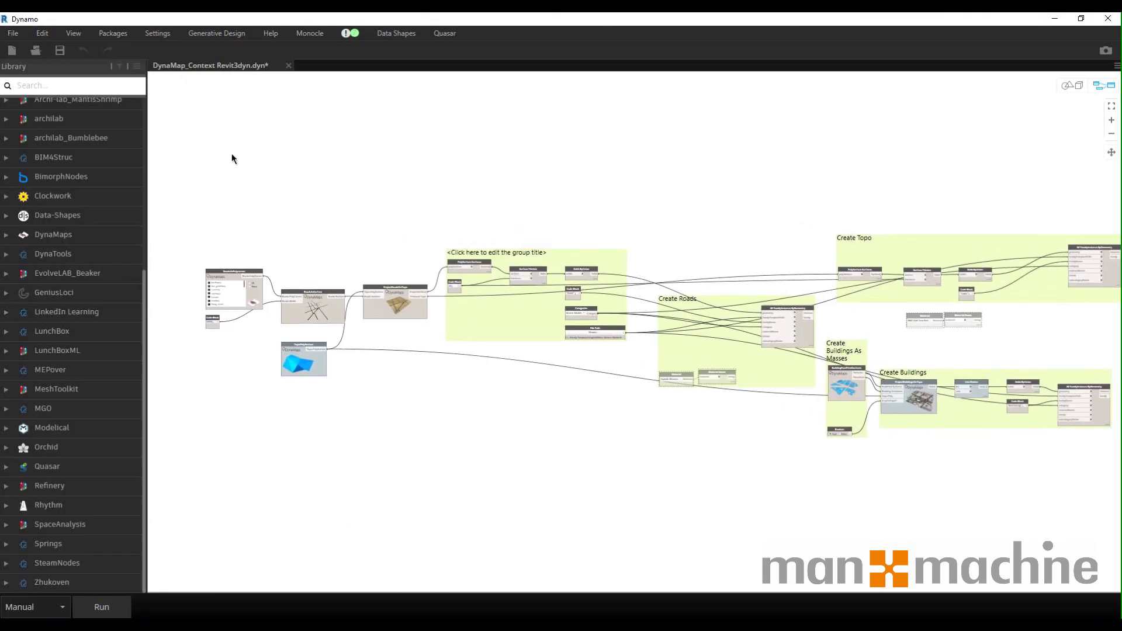
Zoom to fit, select every node and freeze them with Quasar > Freeze Selection
click(68, 37)
click(173, 65)
middle_drag(566, 234, 339, 229)
drag(238, 177, 282, 208)
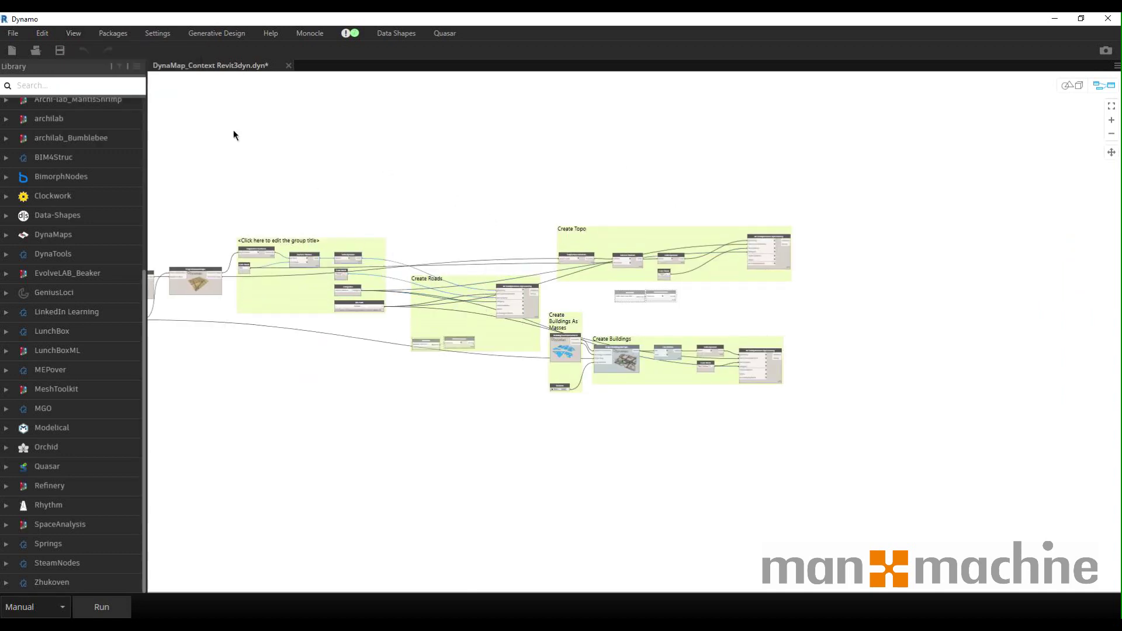
drag(232, 147, 915, 455)
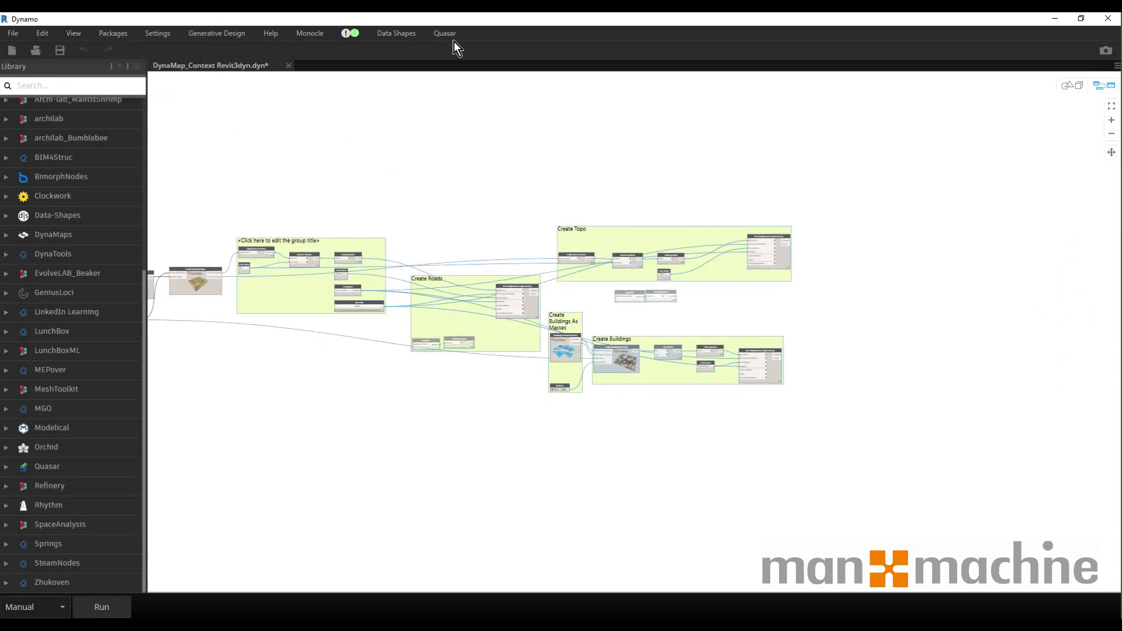
click(444, 35)
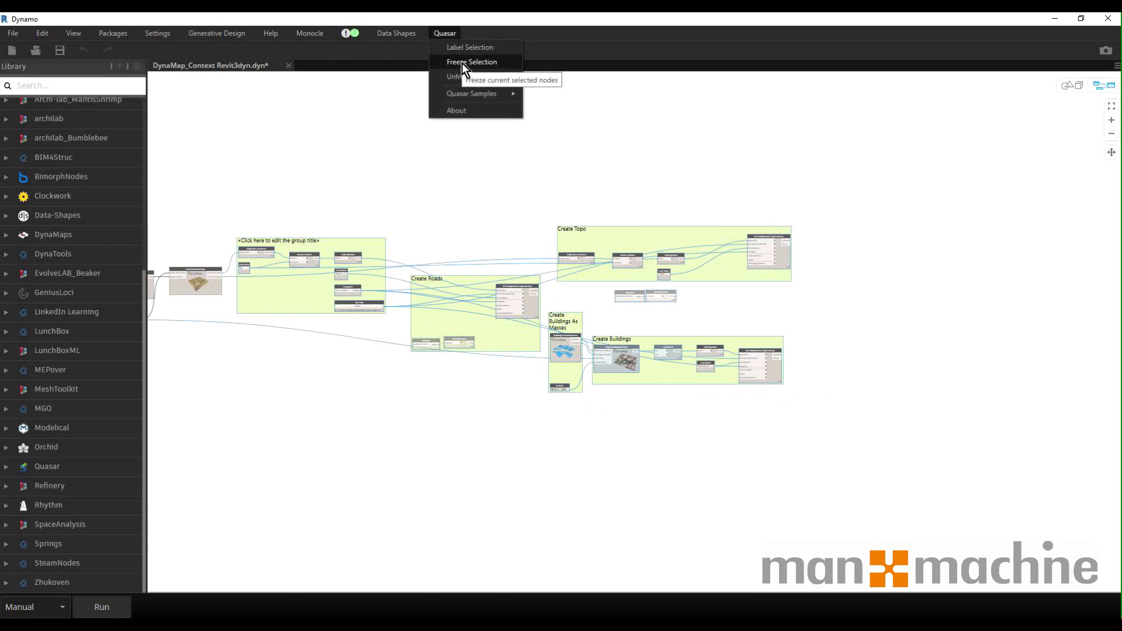
click(462, 62)
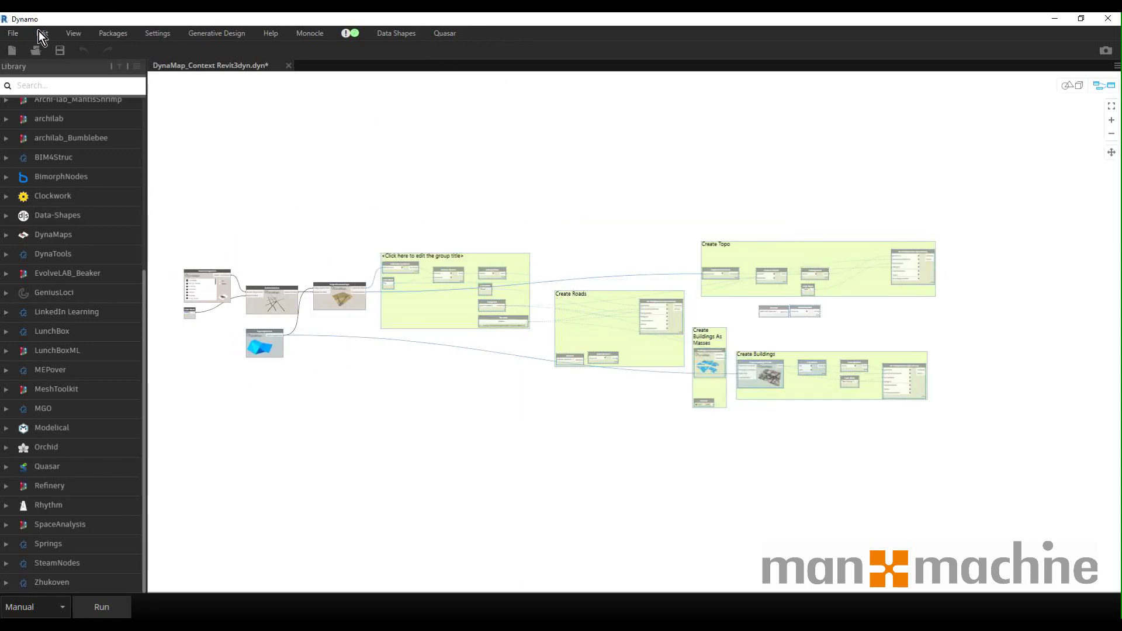
click(69, 34)
Zoom the DynaMaps map into Gray's Inn, central London, and push that area to Dynamo
click(103, 123)
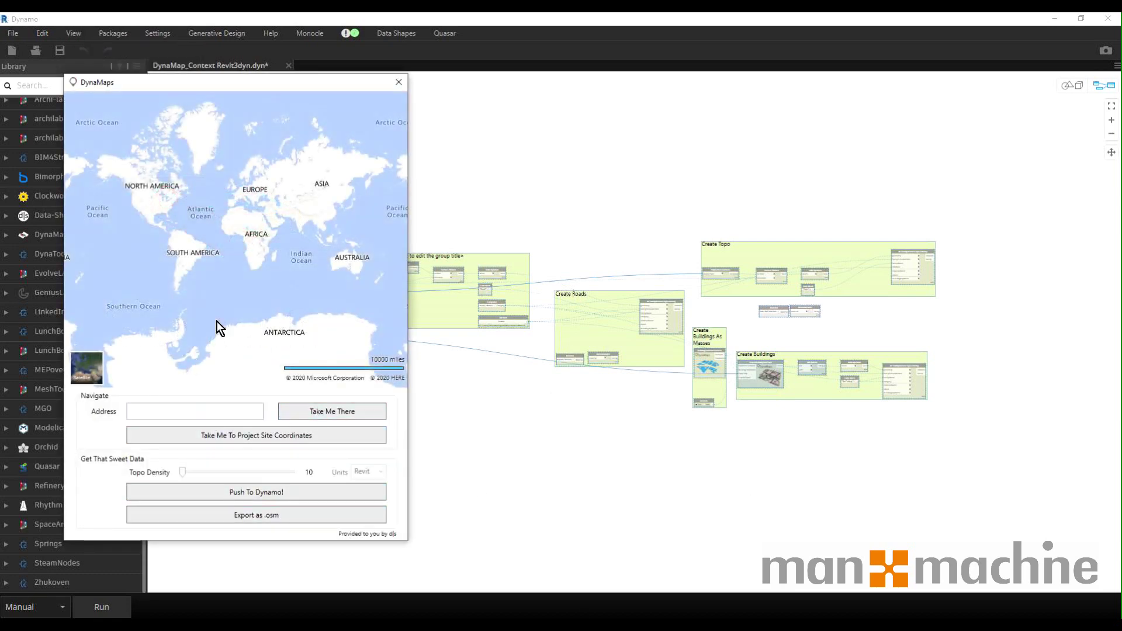
scroll(240, 190, up, 5)
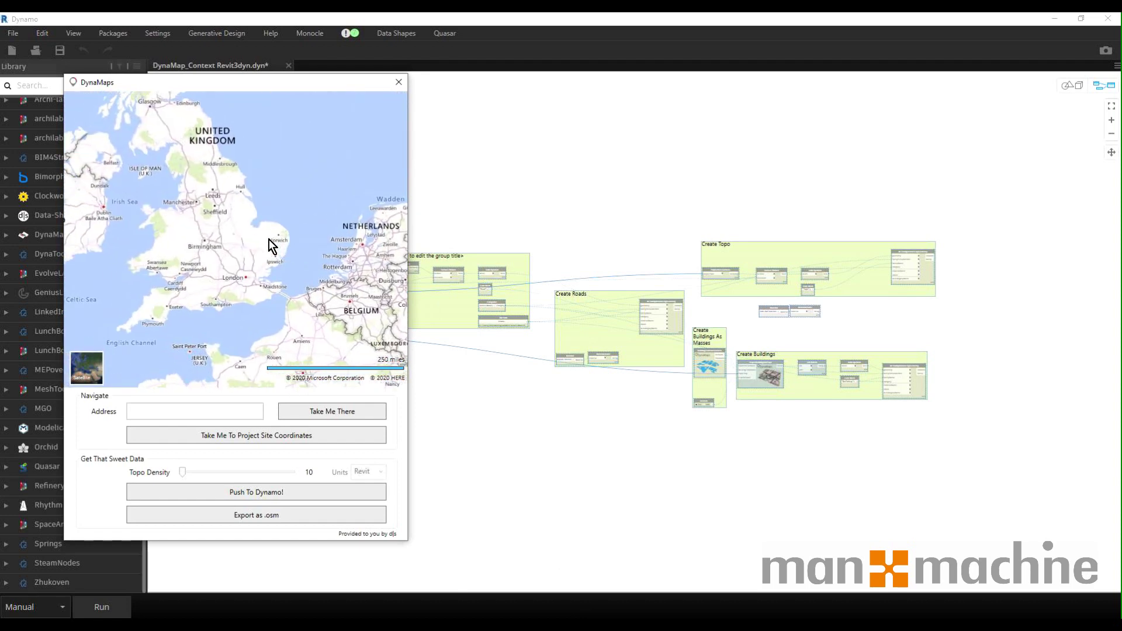
scroll(226, 277, up, 5)
scroll(141, 260, down, 2)
scroll(129, 259, up, 3)
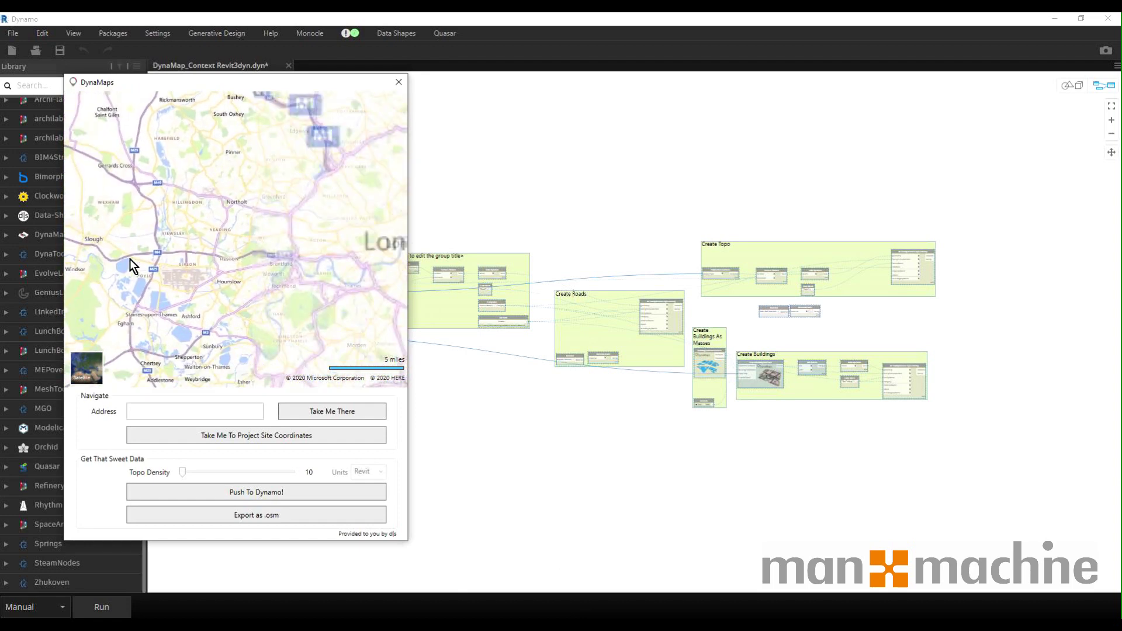
scroll(263, 242, up, 4)
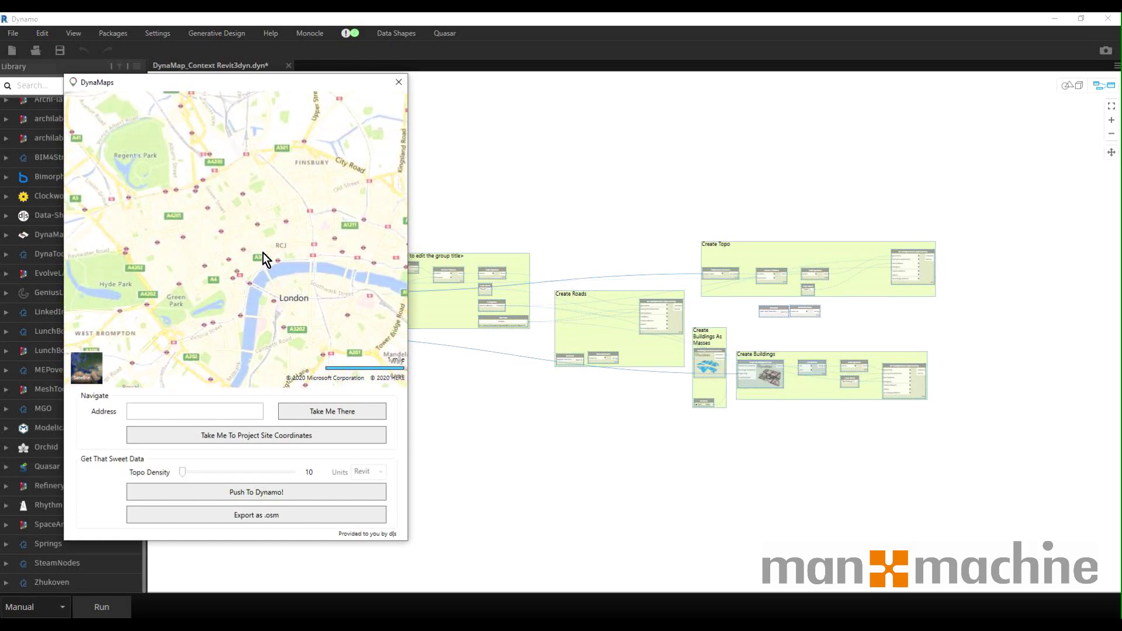
scroll(266, 232, up, 6)
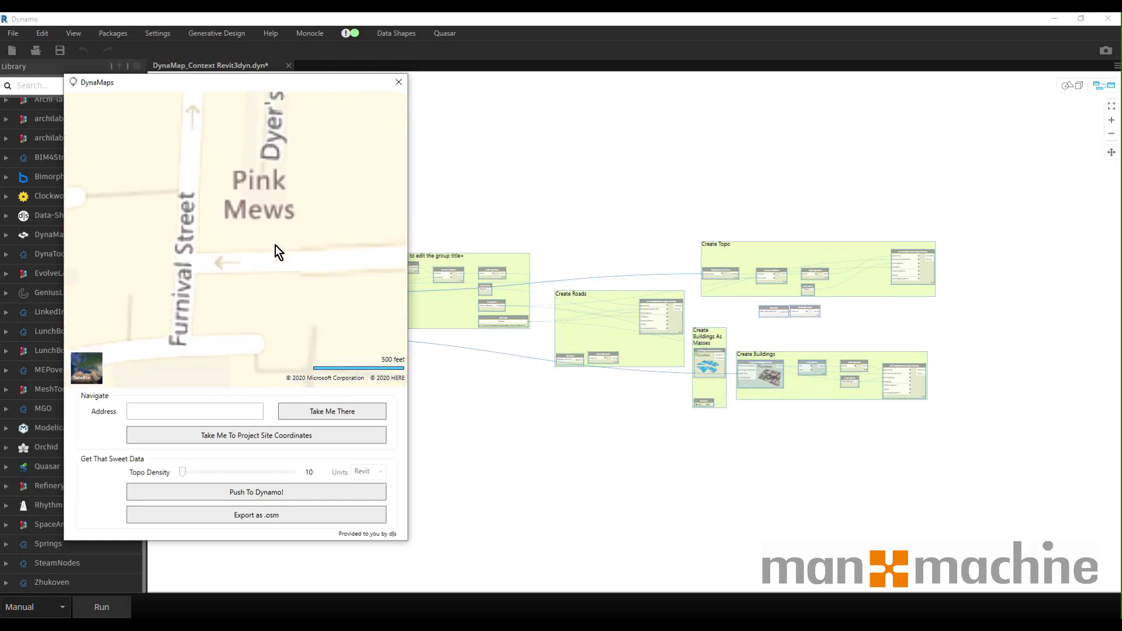
scroll(267, 220, down, 2)
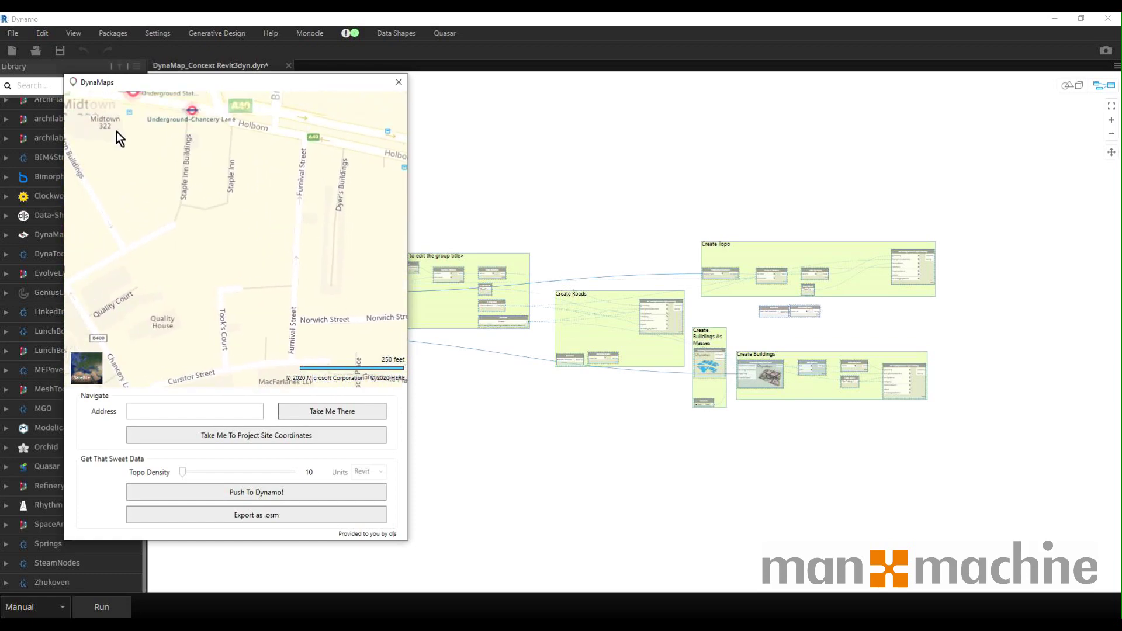
drag(222, 190, 240, 261)
mouse_move(290, 312)
mouse_down()
mouse_move(221, 263)
mouse_move(276, 304)
mouse_up()
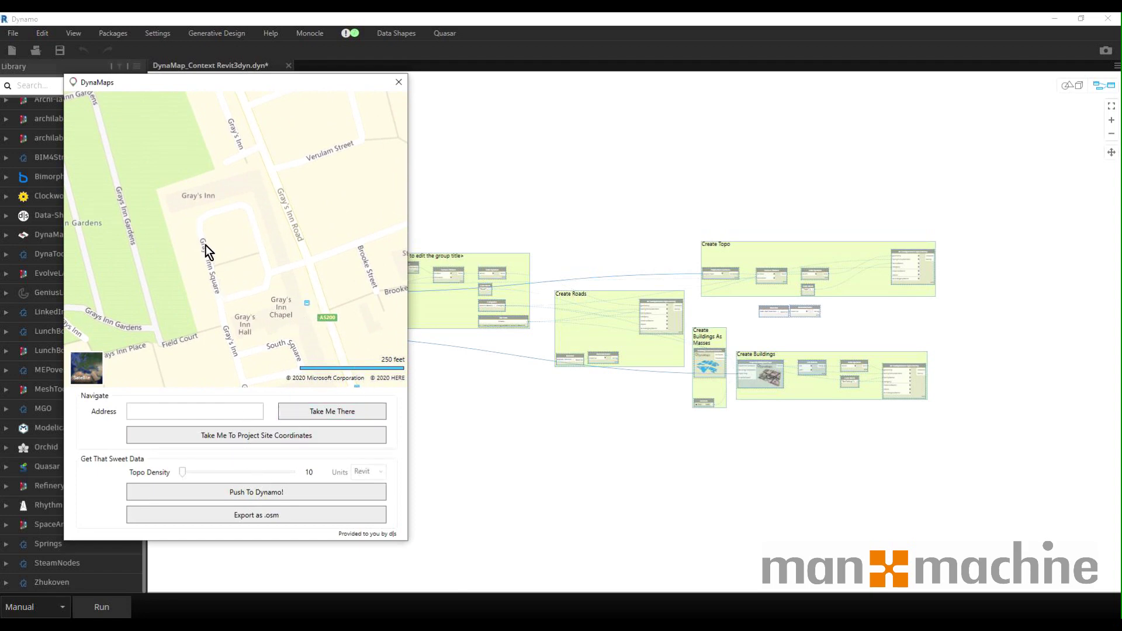
click(273, 489)
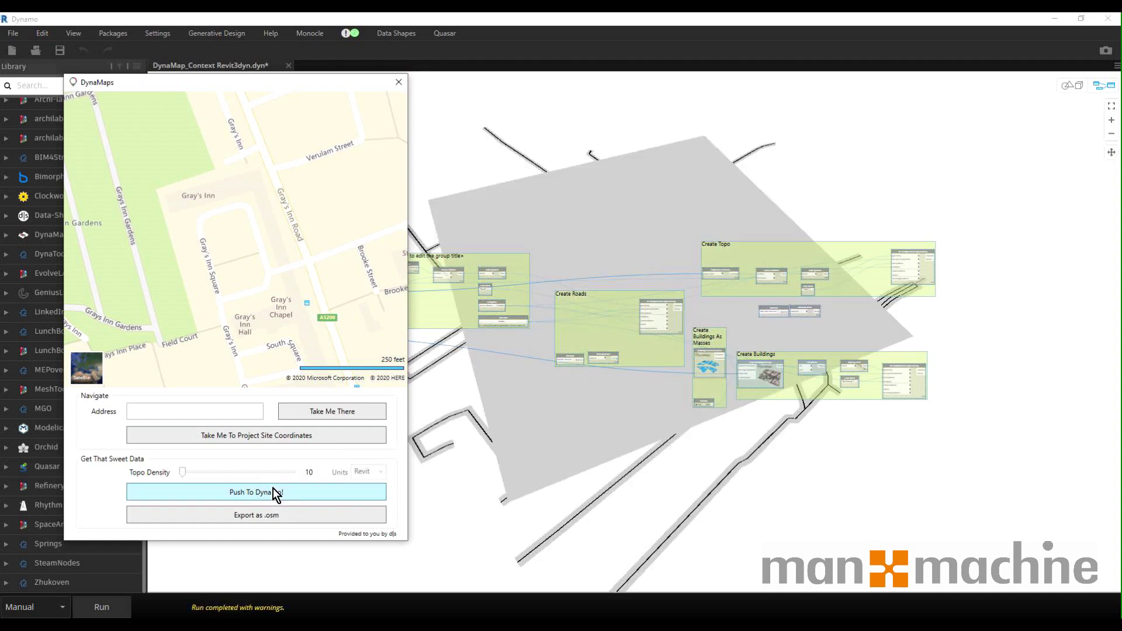
Close the DynaMaps window and inspect the graph and 3-D site preview
click(399, 81)
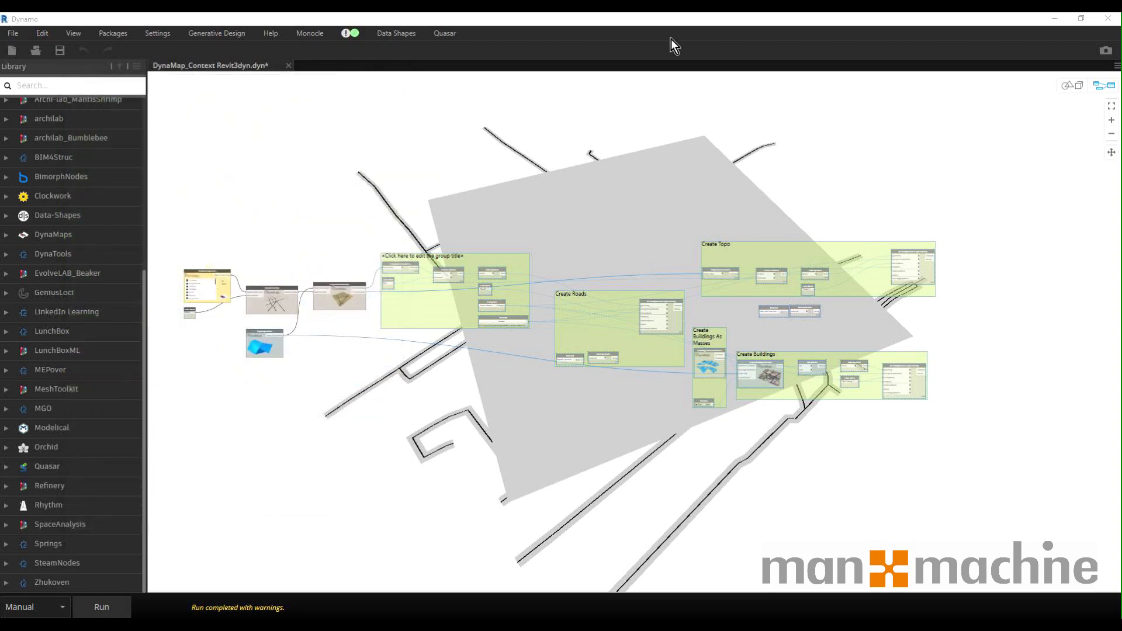
middle_drag(617, 208, 576, 196)
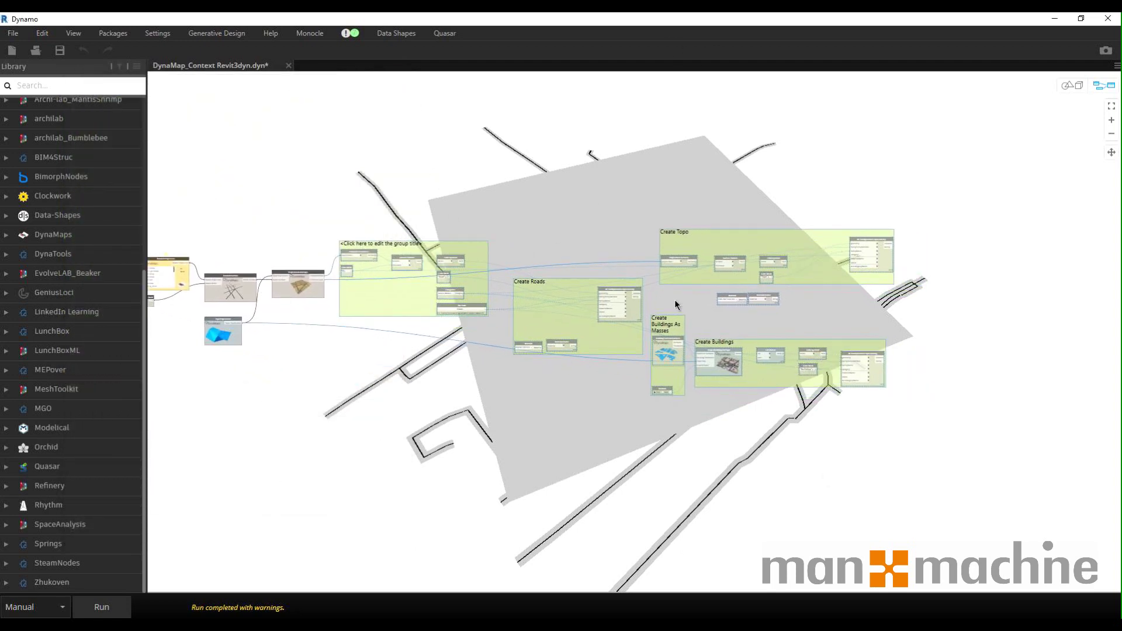
middle_drag(560, 240, 473, 257)
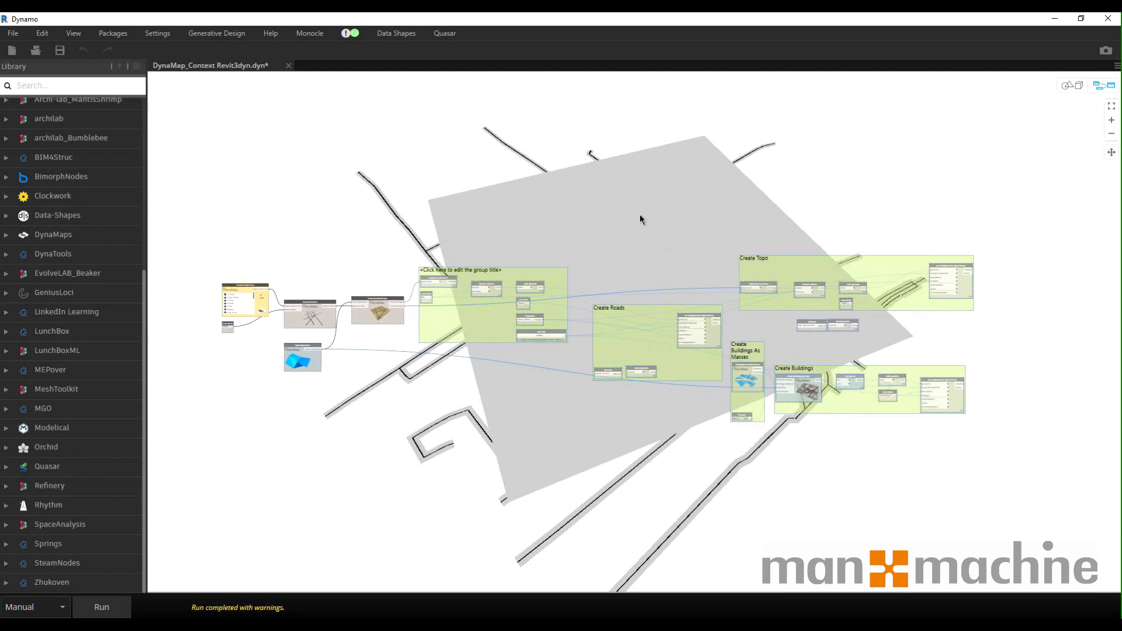
middle_drag(639, 214, 476, 407)
key(ctrl+b)
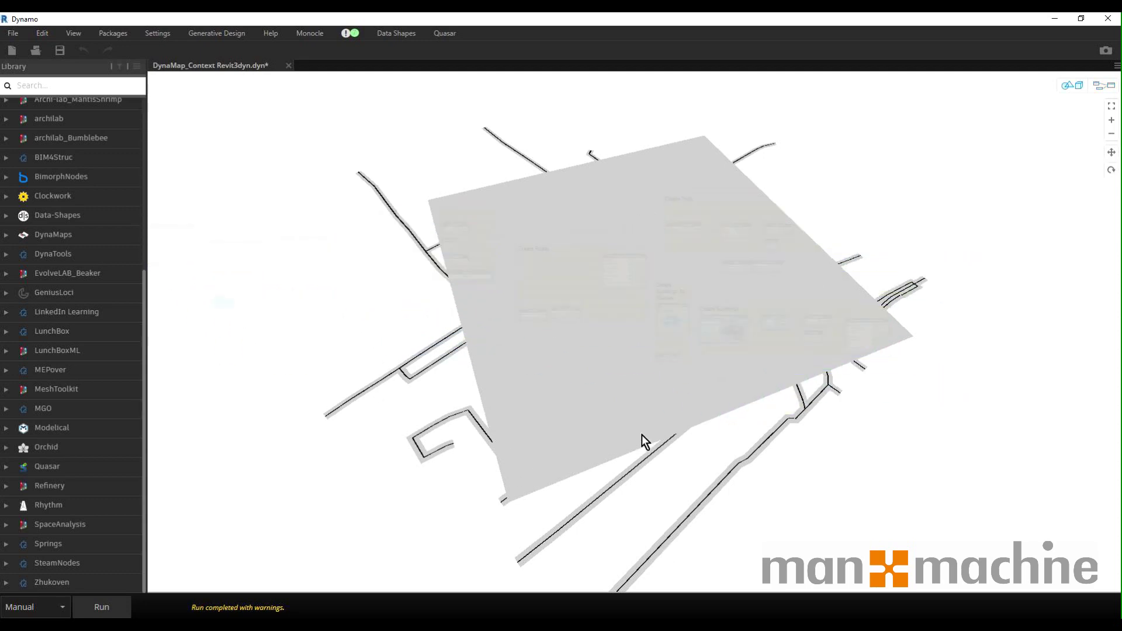
right_drag(641, 434, 664, 405)
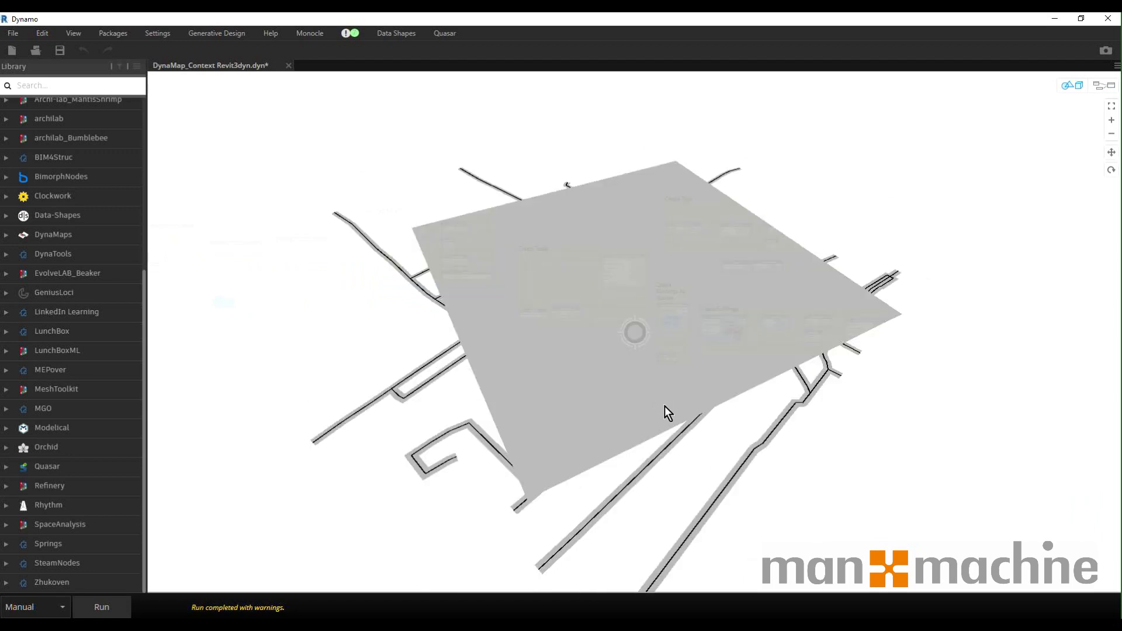
key(ctrl+b)
middle_drag(560, 191, 426, 230)
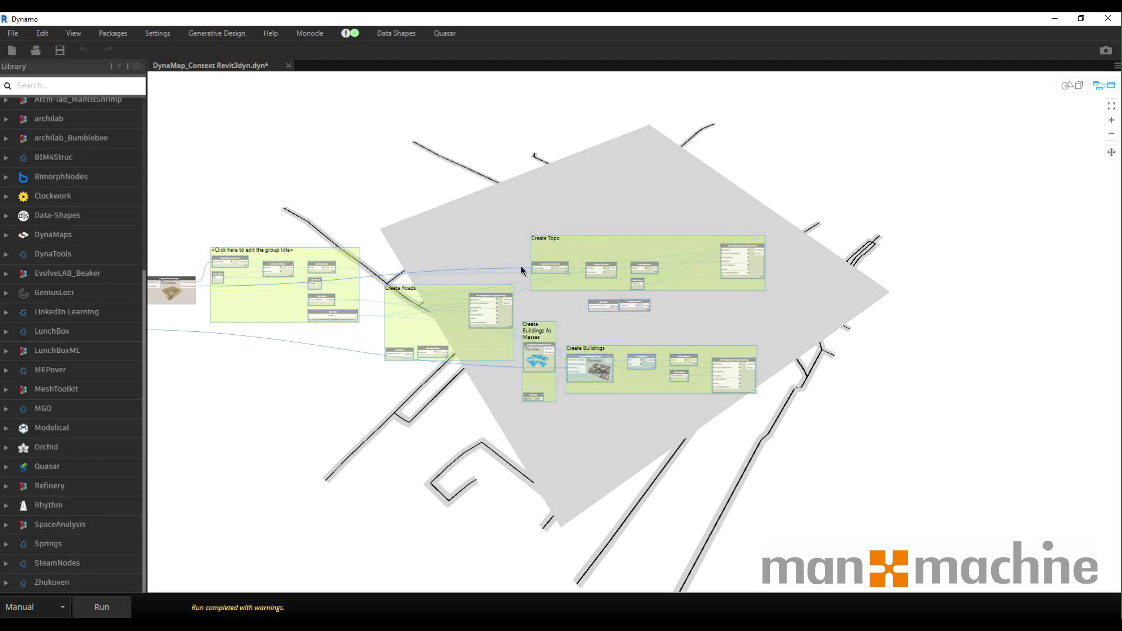
Unfreeze the Create Roads group nodes using Quasar > Unfreeze Selection
drag(210, 223, 522, 386)
click(444, 34)
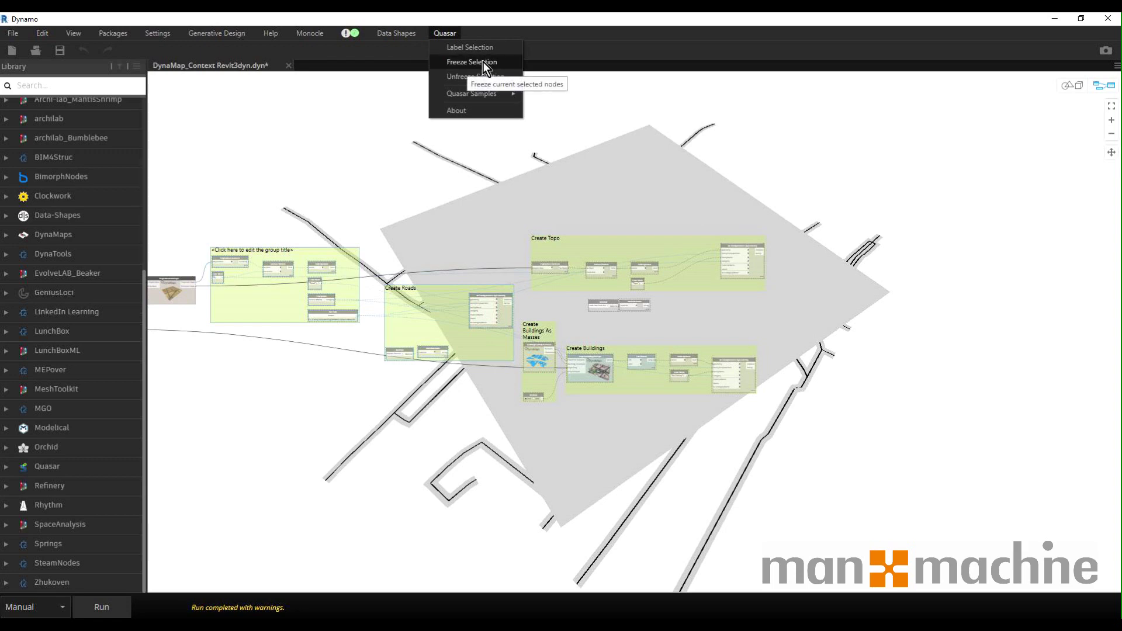
click(479, 77)
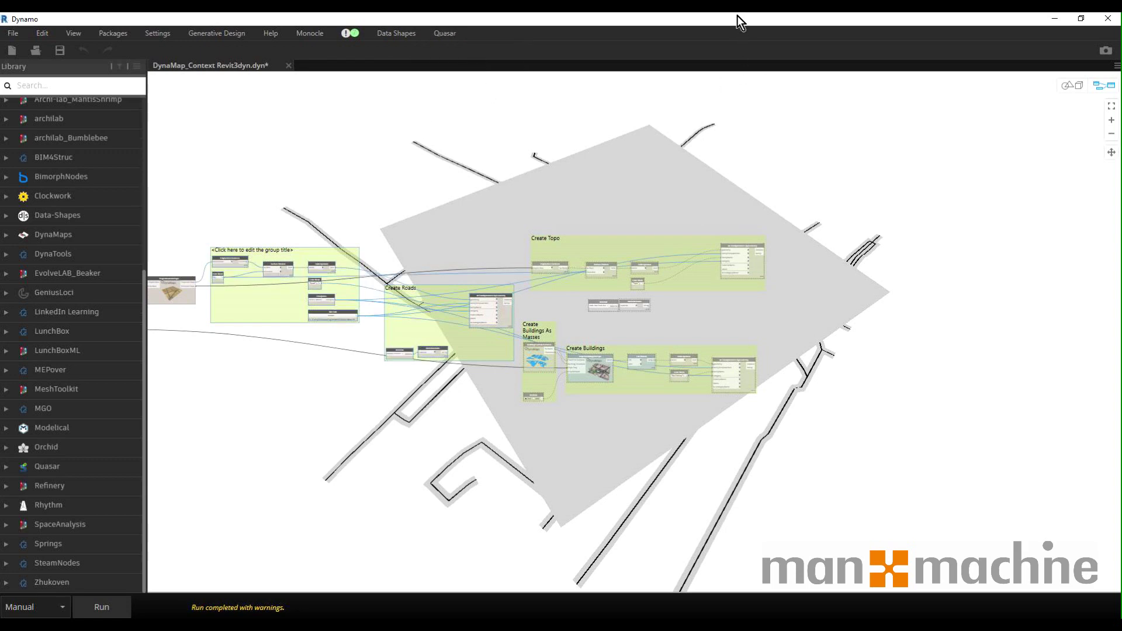
drag(738, 15, 736, 527)
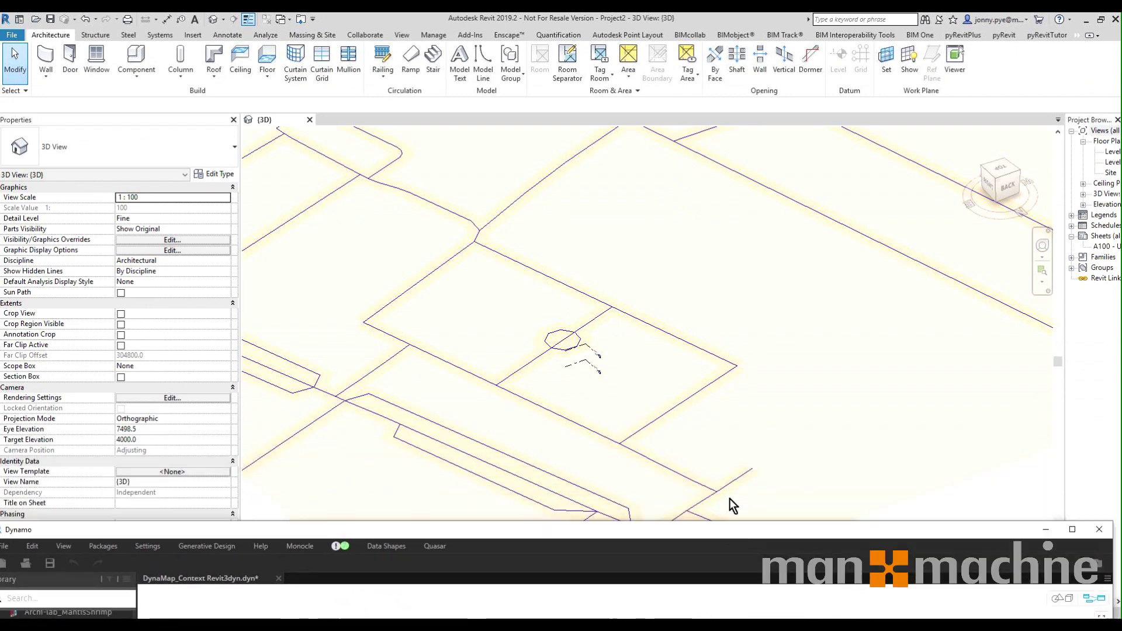
scroll(695, 247, down, 5)
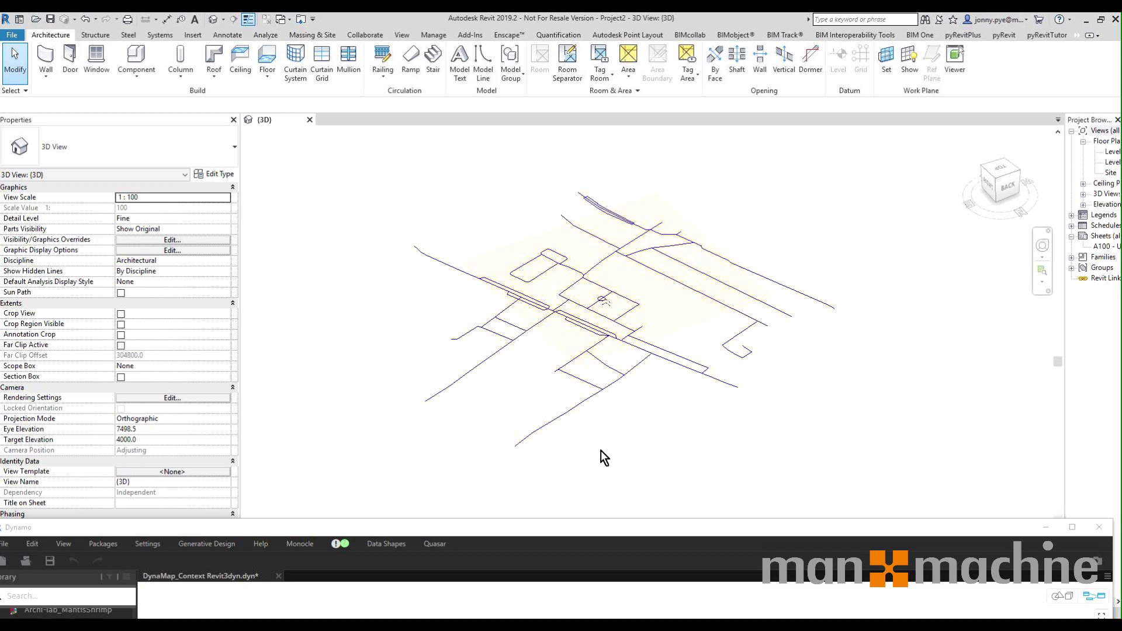
drag(598, 527, 602, 155)
double_click(602, 156)
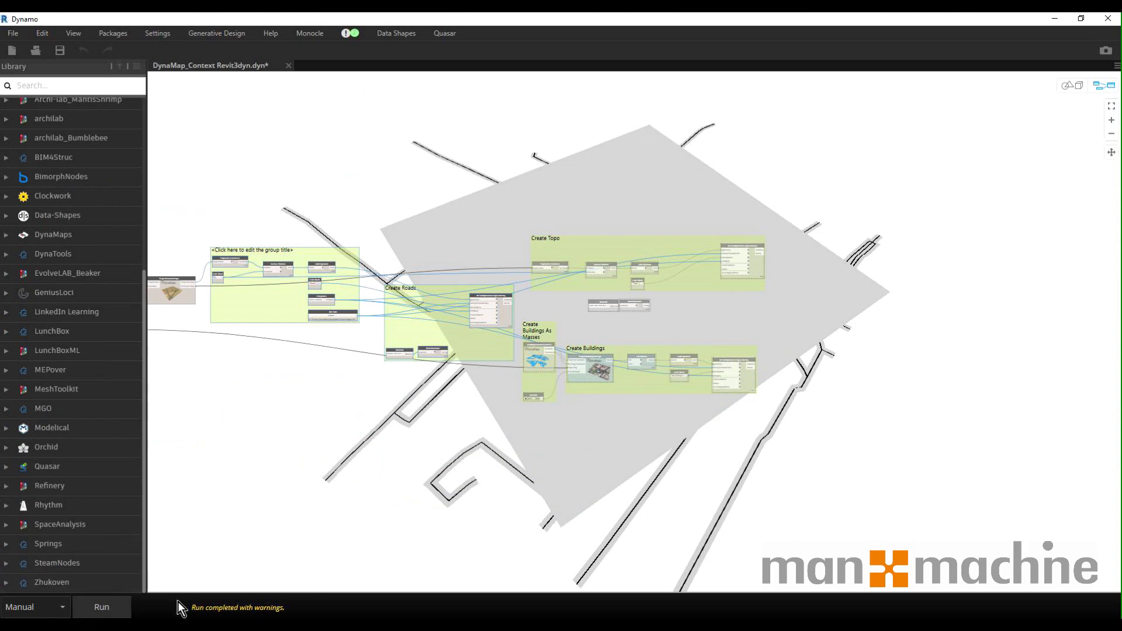
Run the graph with Create Roads active to generate the roads in Revit
click(100, 607)
click(1053, 23)
Select the Road generic model in Revit's 3D view and pan across the road network
scroll(655, 268, up, 5)
click(636, 239)
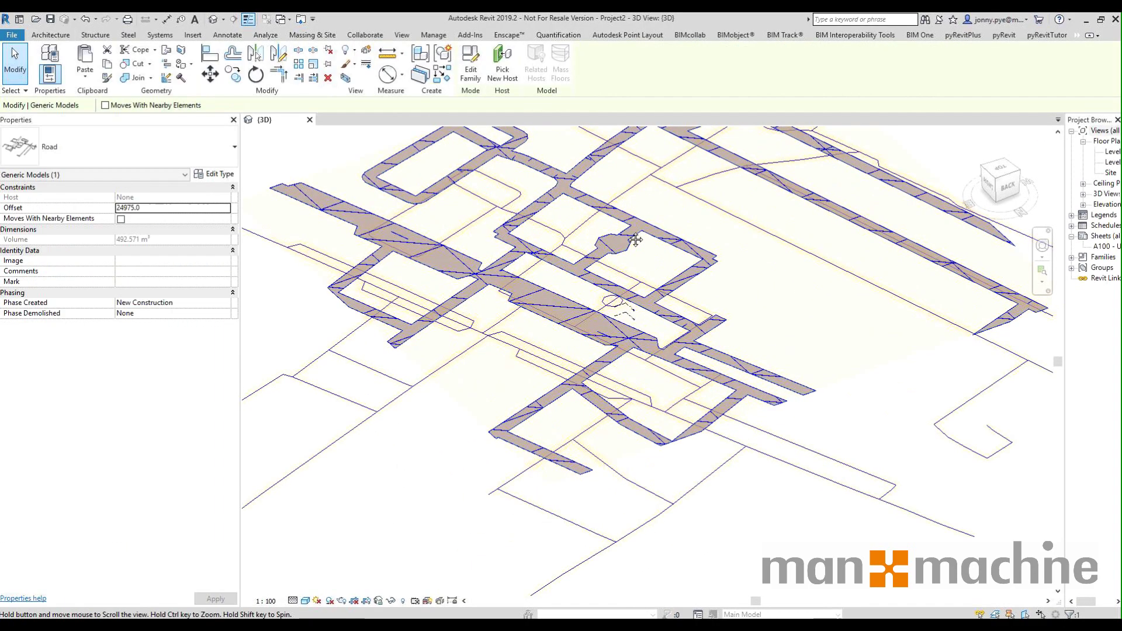
middle_drag(635, 239, 588, 342)
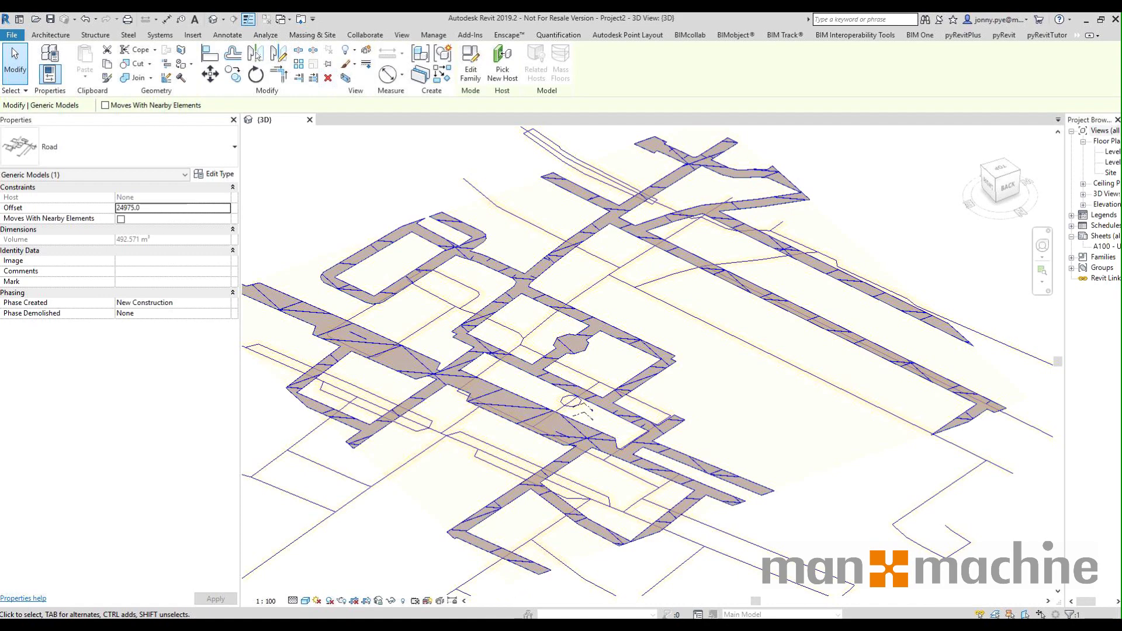
click(535, 575)
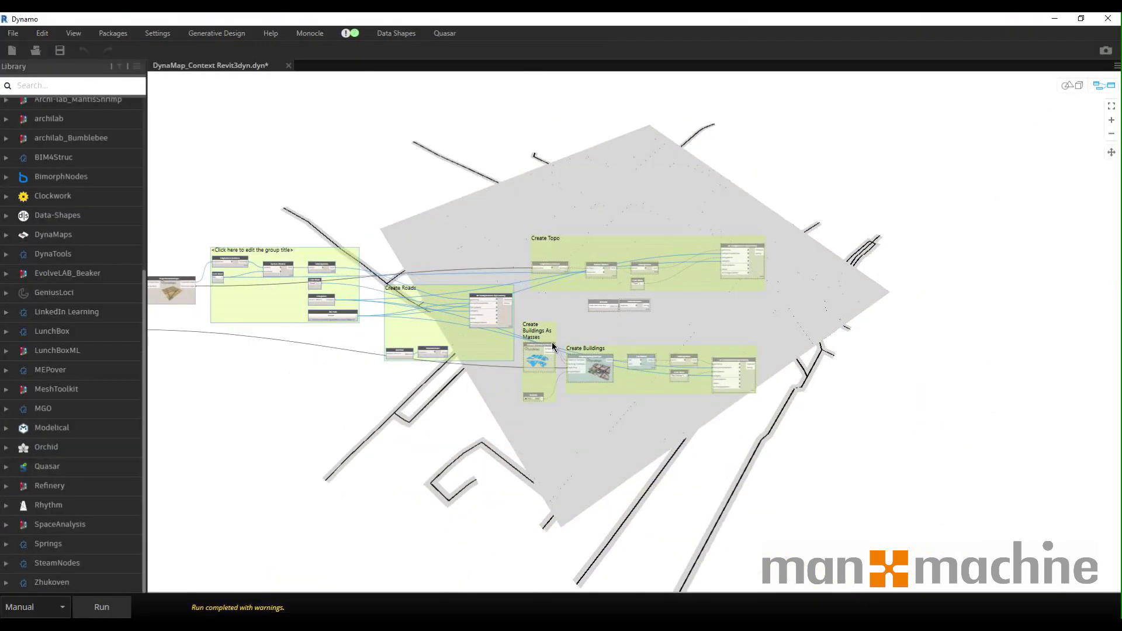
Unfreeze the Create Buildings nodes and rerun the graph to generate building masses
middle_drag(702, 311, 600, 321)
drag(409, 214, 741, 462)
click(442, 33)
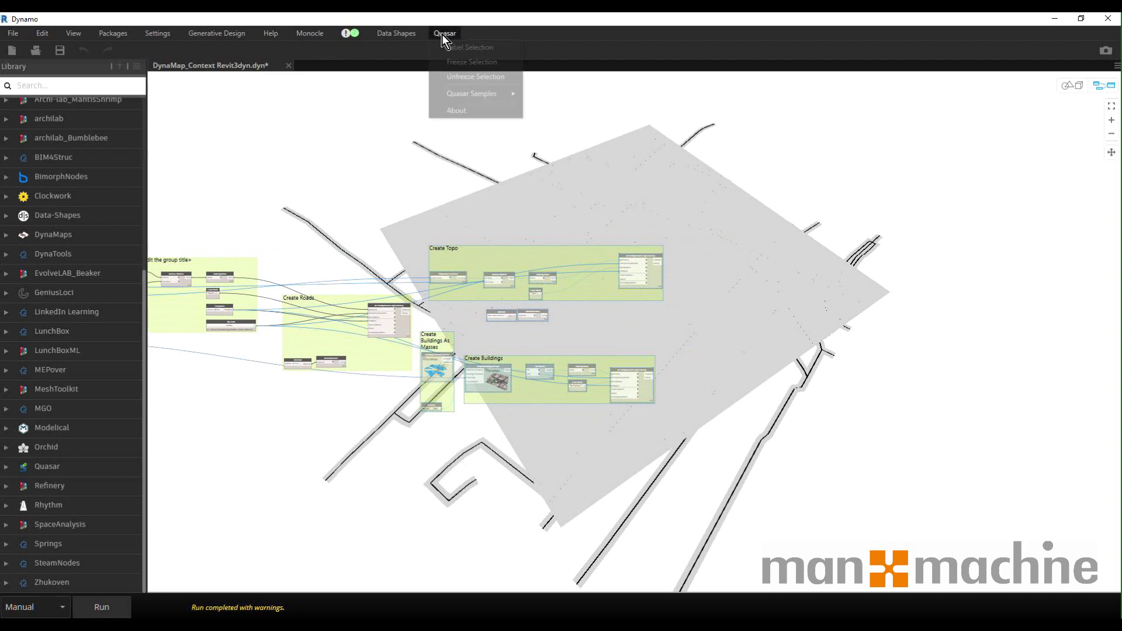
click(466, 77)
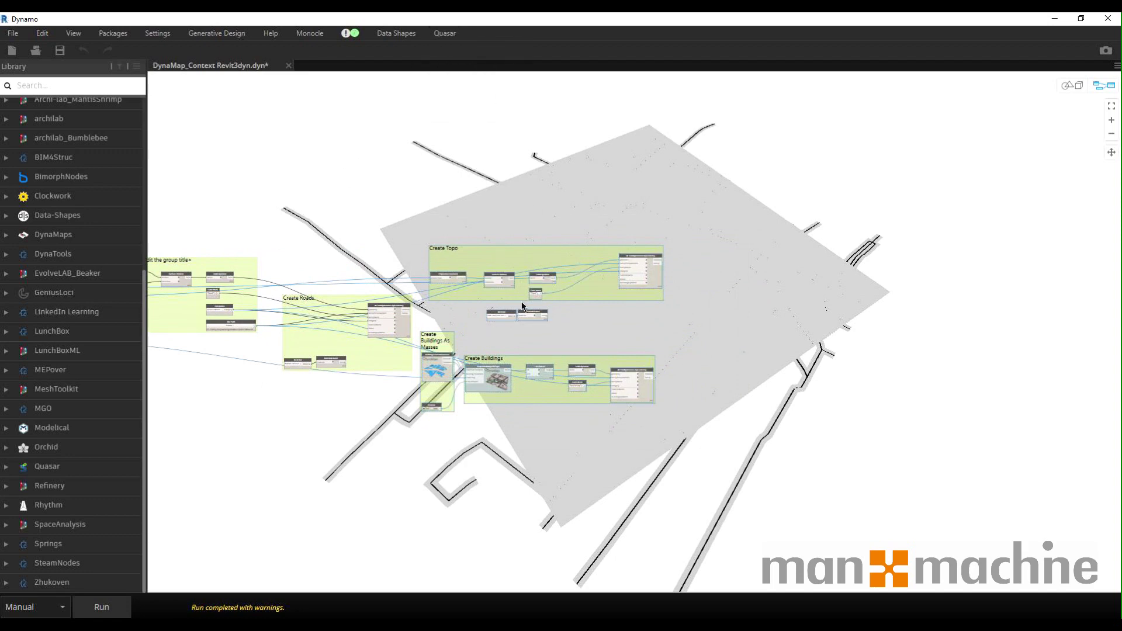
click(117, 609)
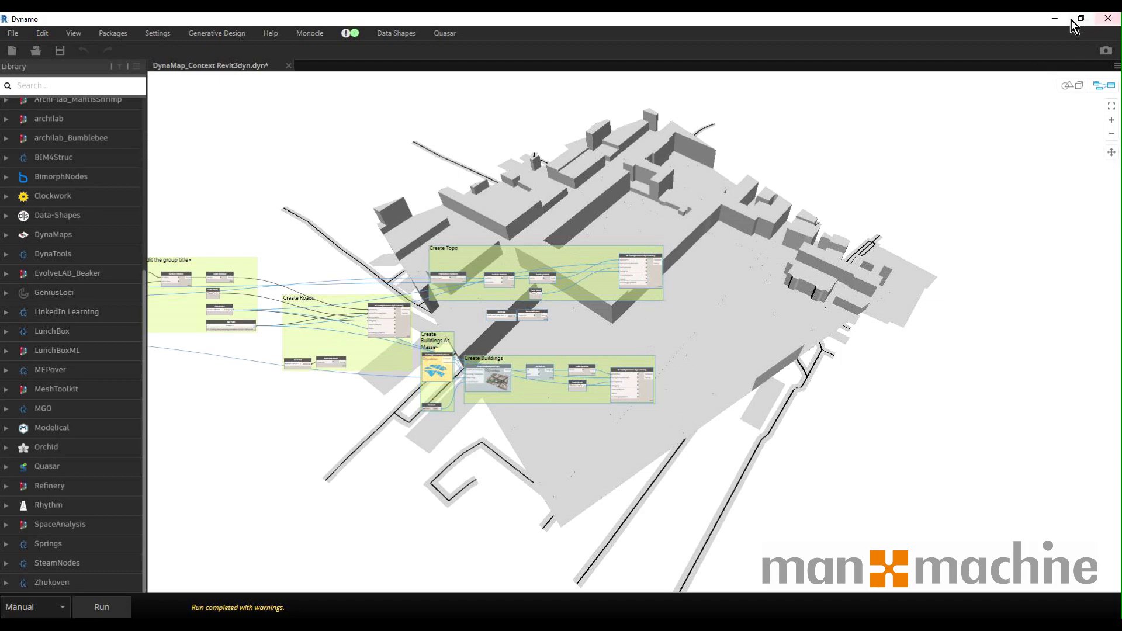
click(1054, 19)
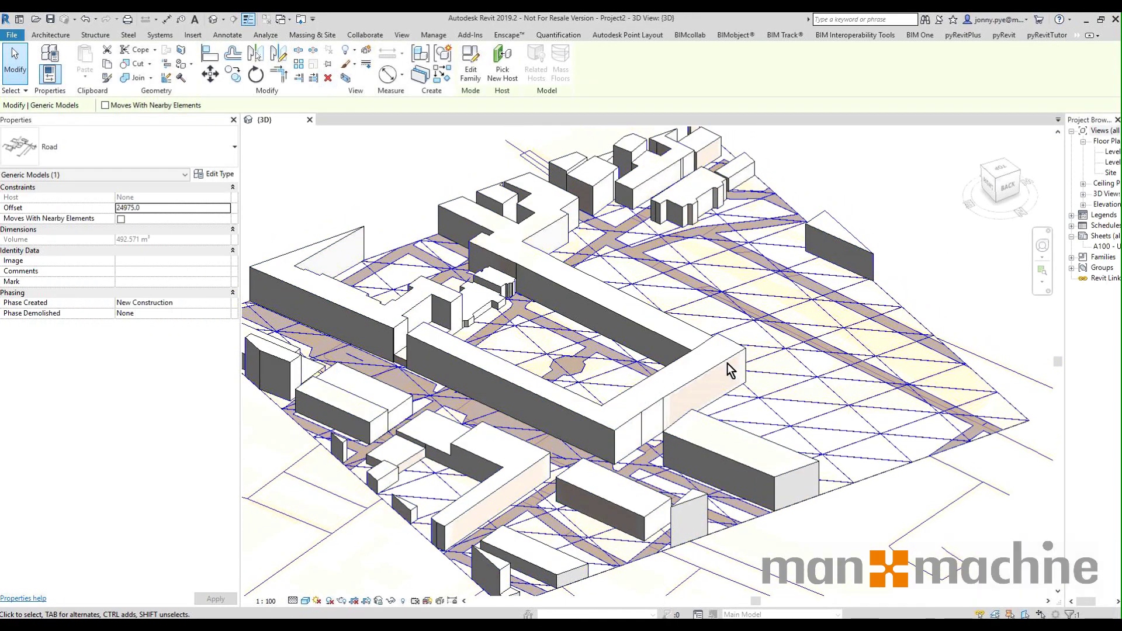
Inspect the Topo, Road and Building generic models, then orbit toward a plan view
click(854, 472)
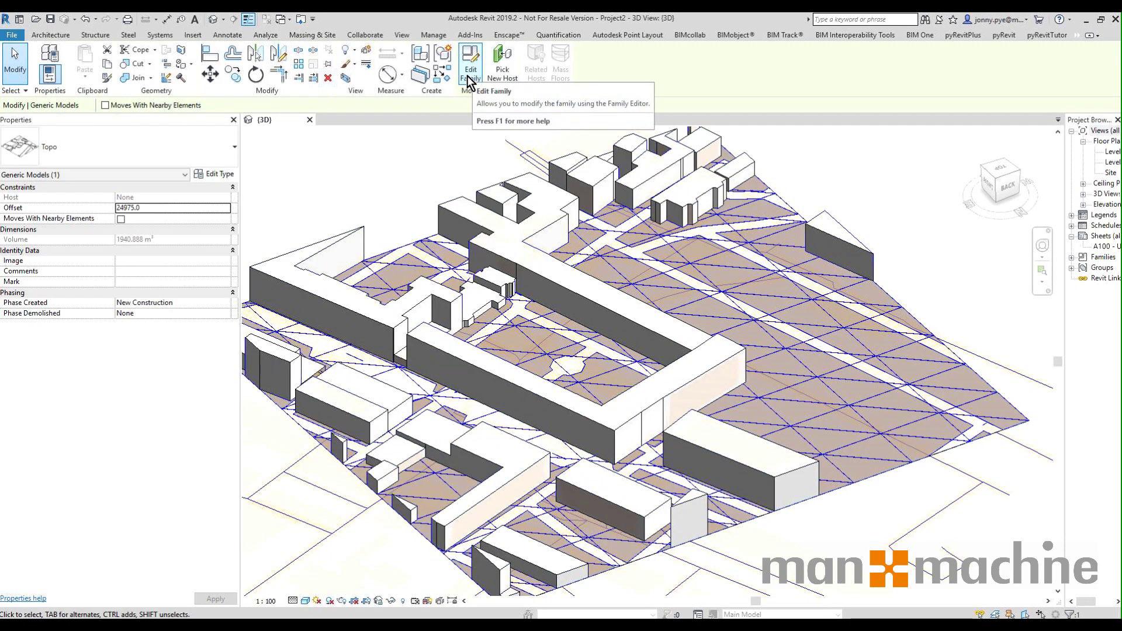
click(611, 244)
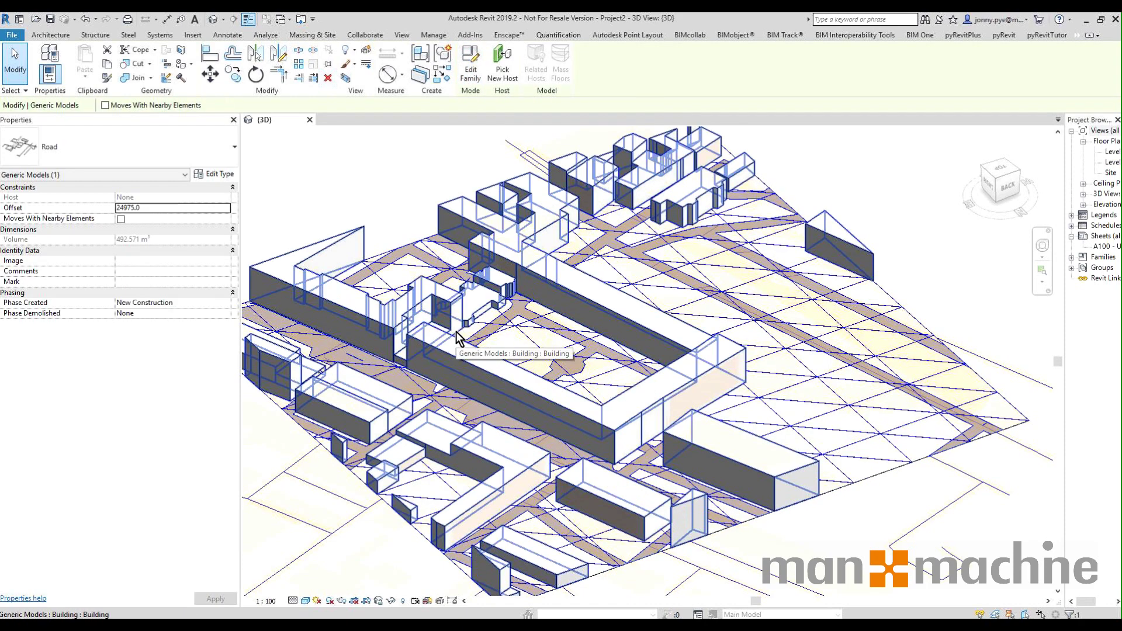
click(370, 328)
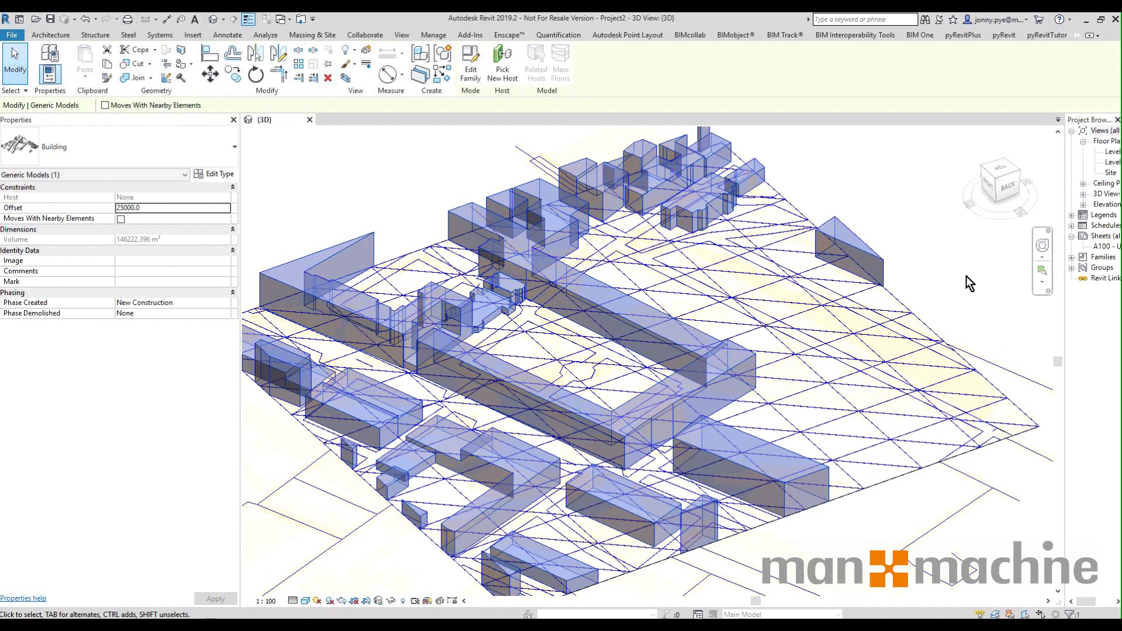
shift+middle_drag(775, 357, 488, 340)
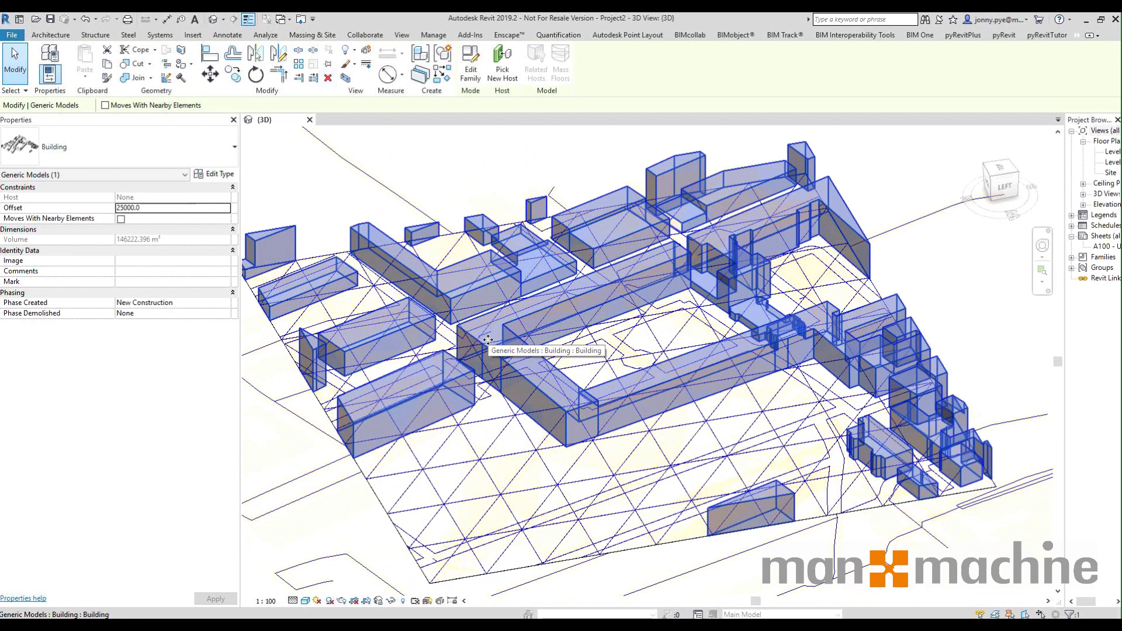
shift+middle_drag(488, 339, 580, 376)
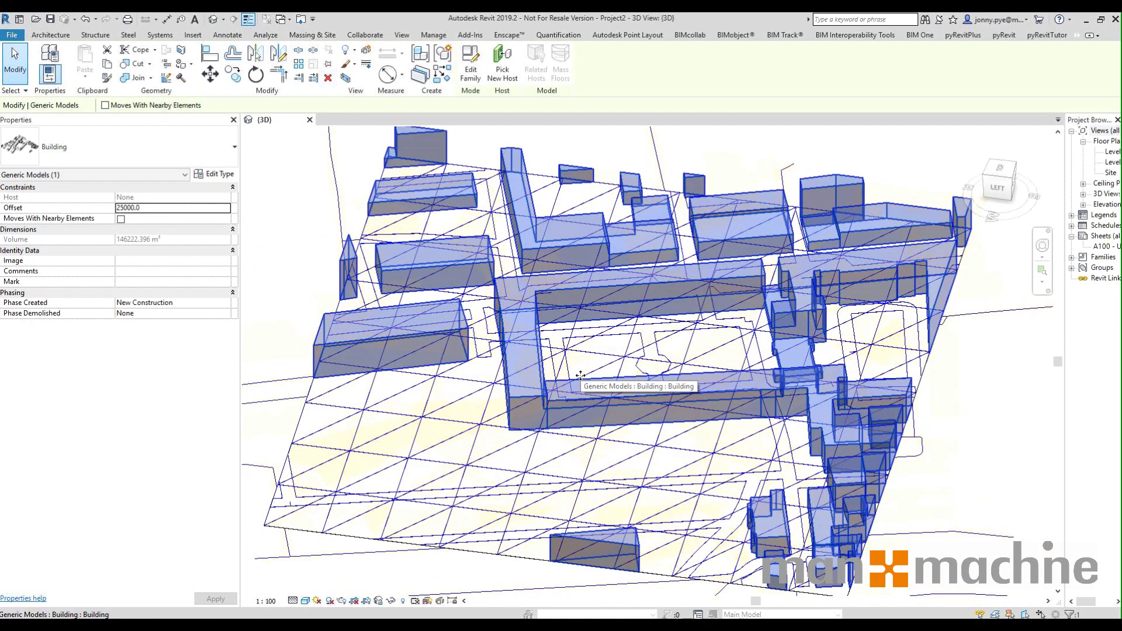
shift+middle_drag(580, 376, 614, 429)
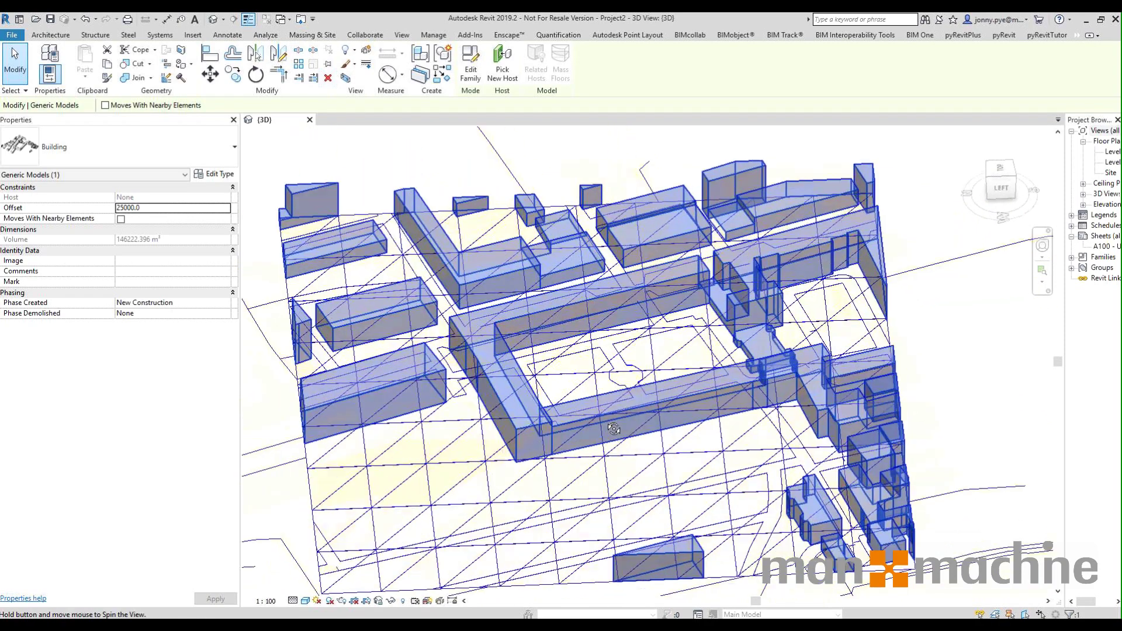
click(959, 299)
shift+middle_drag(958, 300, 570, 398)
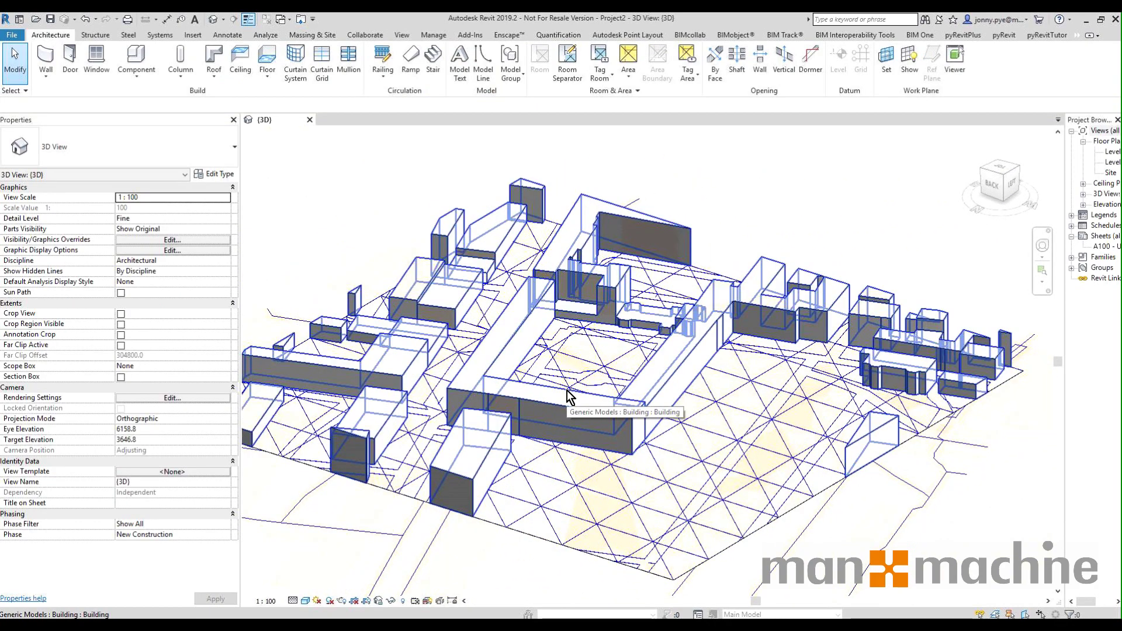
shift+middle_drag(559, 392, 763, 418)
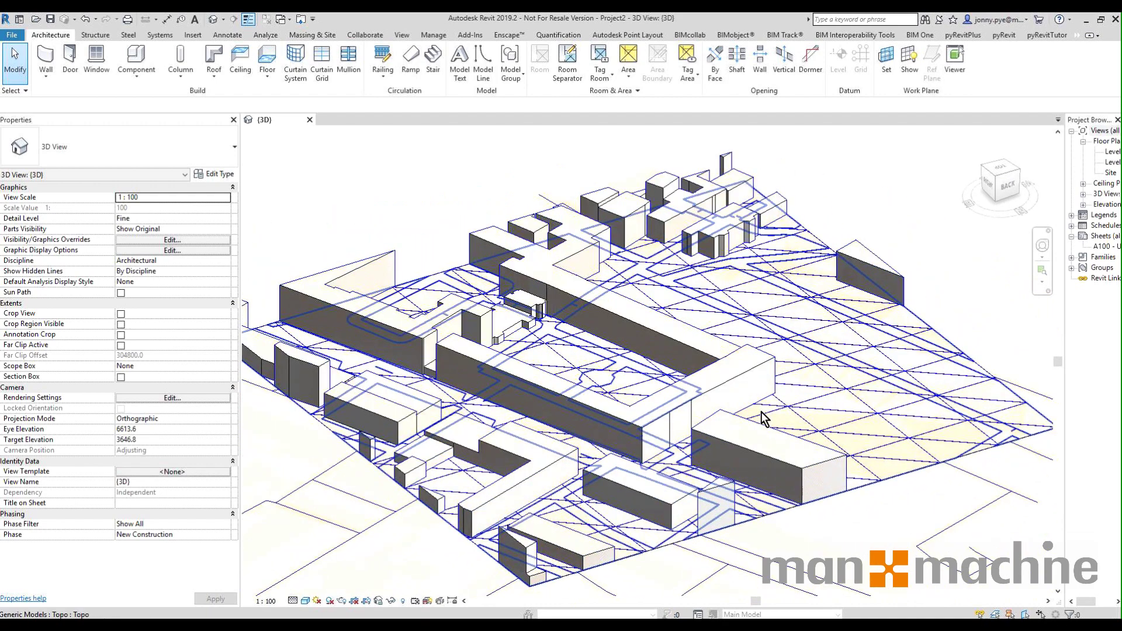